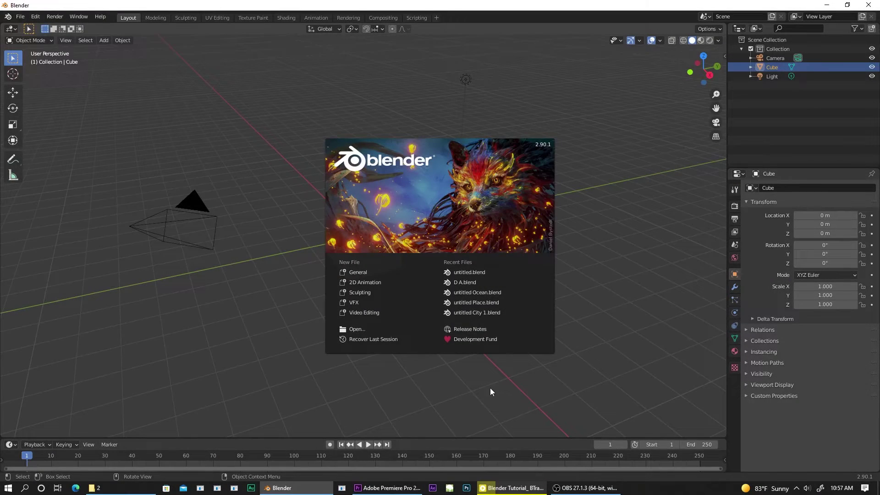
- Start a General scene, delete the default cube, and bring up the Shift+A add menu
click(359, 273)
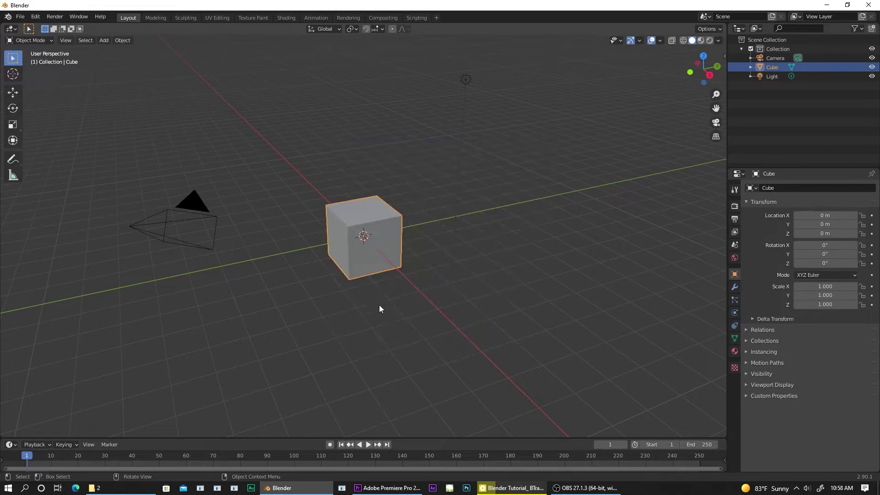
mouse_move(377, 298)
middle_down()
mouse_move(452, 290)
mouse_move(383, 238)
middle_up()
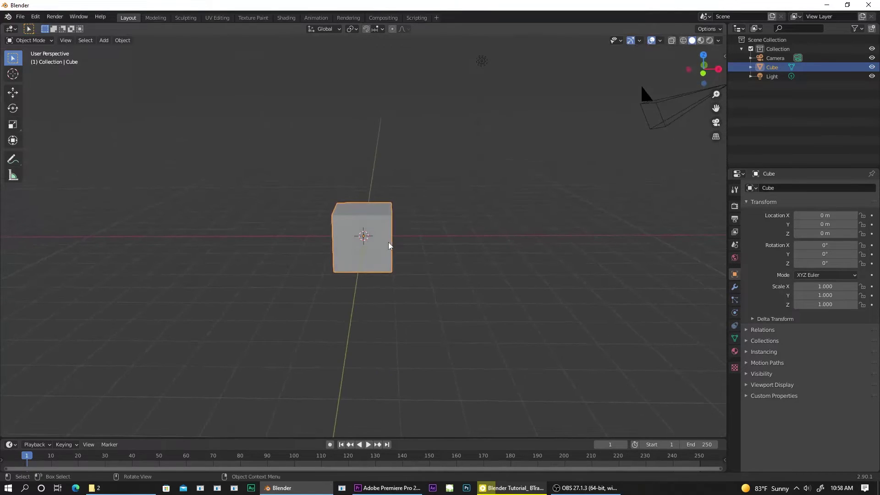
click(394, 180)
click(385, 225)
key(Delete)
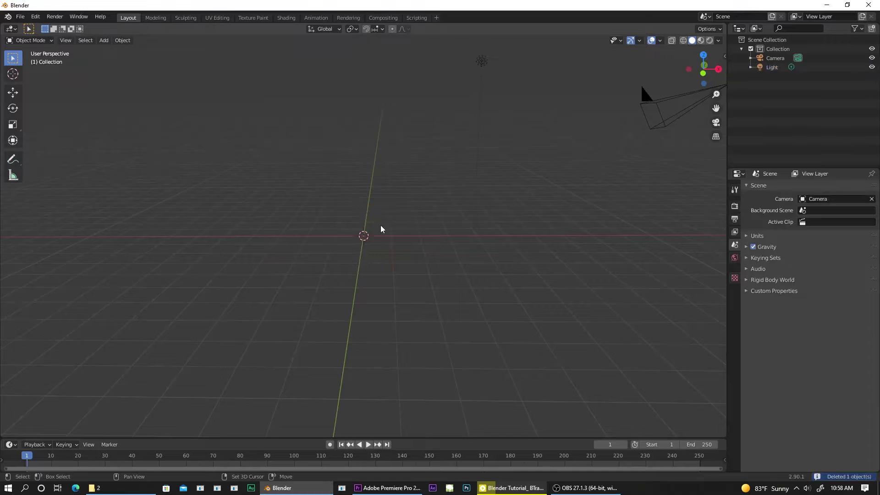
key(shift+a)
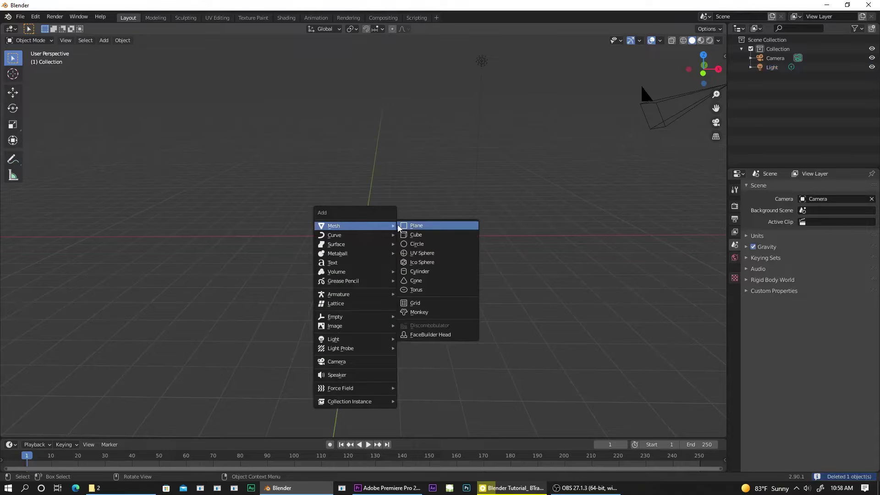
- Add a Text object at the origin and set its X rotation to 90° so it stands upright
click(353, 262)
mouse_move(392, 189)
middle_down()
mouse_move(394, 229)
mouse_move(392, 199)
mouse_move(331, 192)
mouse_move(393, 200)
middle_up()
scroll(394, 201, up, 3)
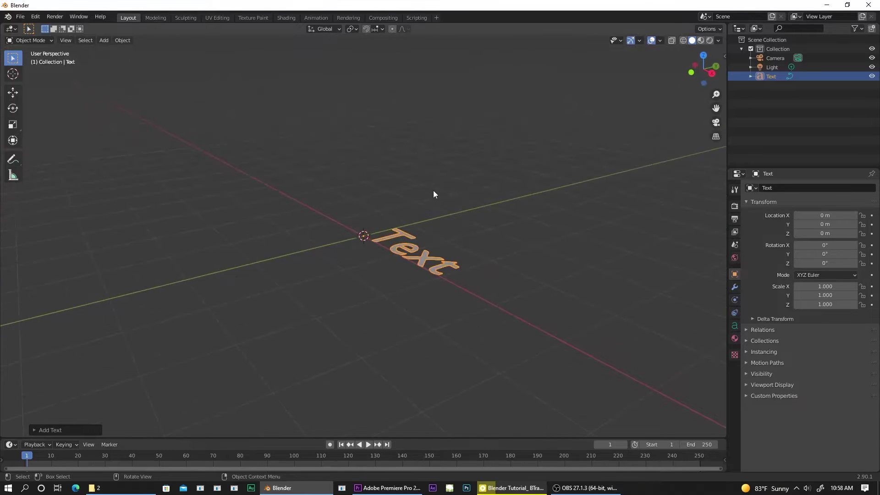
key(n)
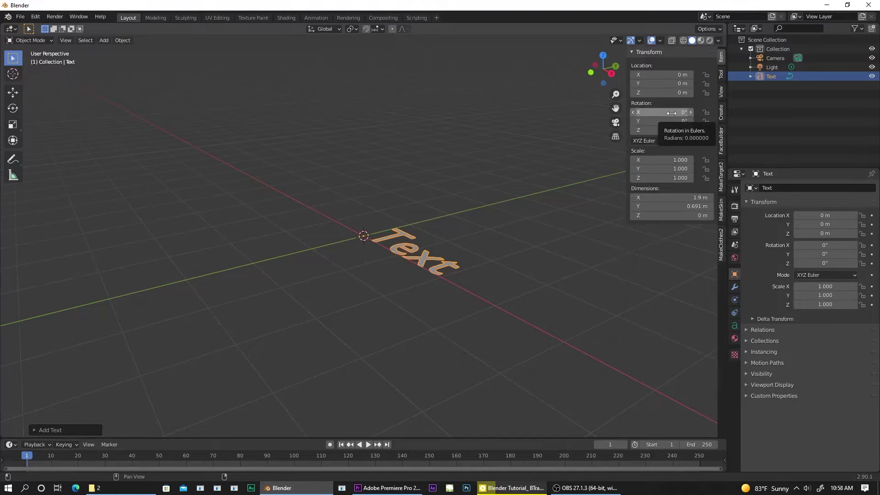
click(671, 113)
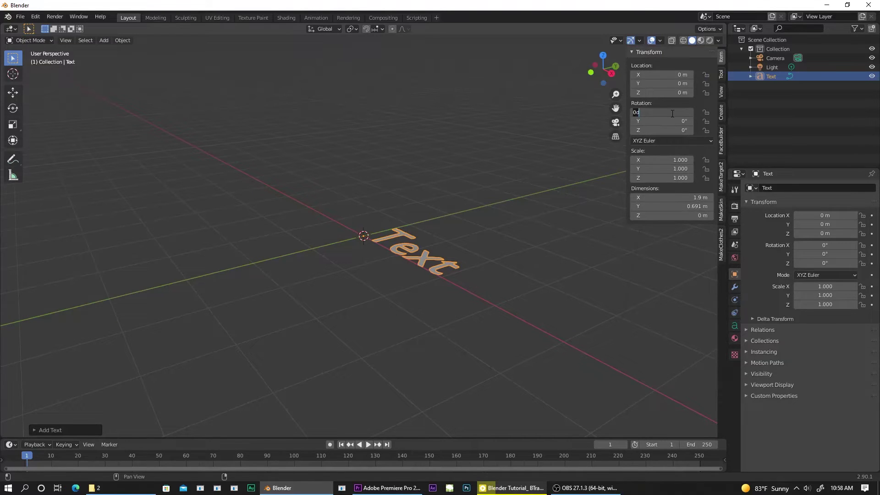
text(90)
key(Return)
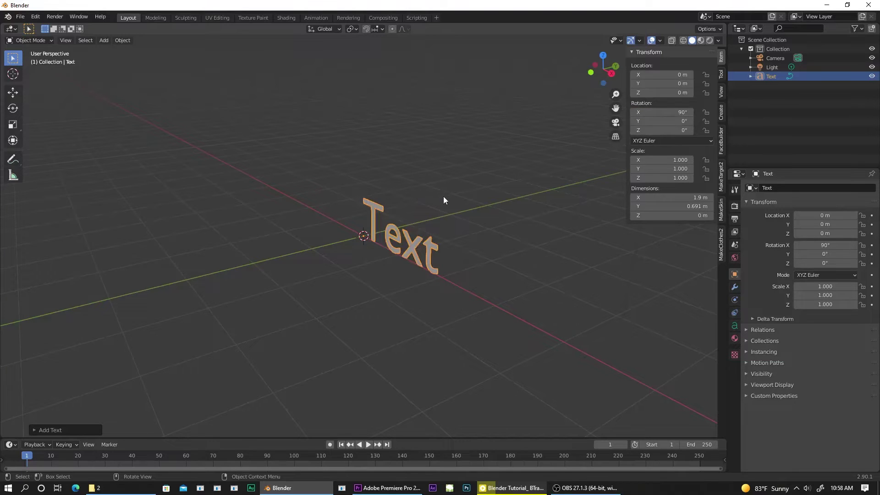
key(n)
mouse_move(442, 183)
middle_down()
mouse_move(532, 167)
mouse_move(530, 179)
mouse_move(512, 179)
middle_up()
- Replace the text object's wording 'Text' with 'BLENDER' in Edit Mode
key(Tab)
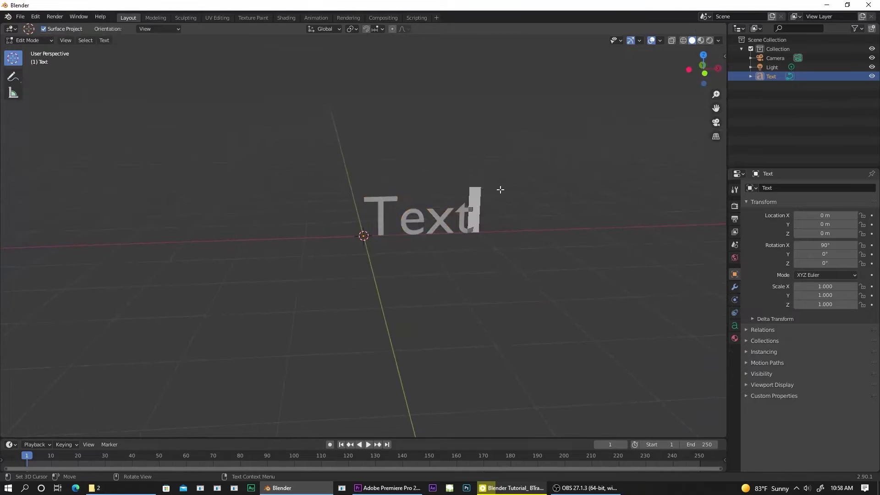
key(BackSpace)
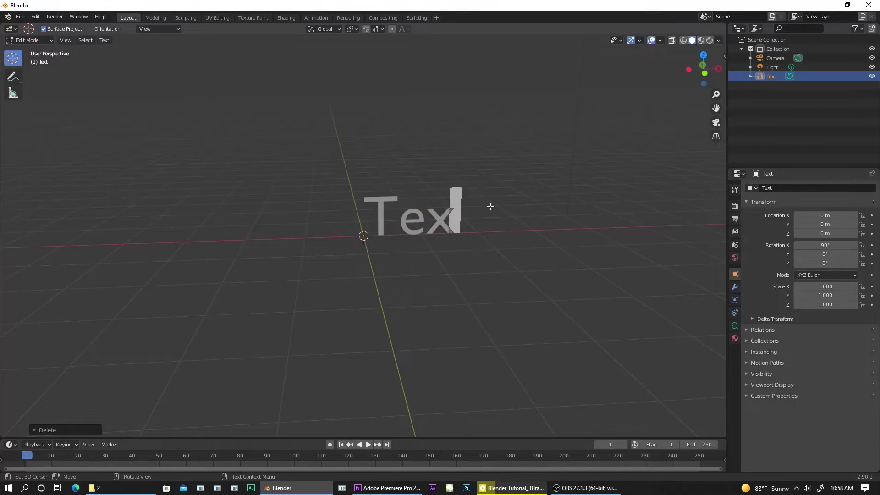
key(BackSpace)
key(BackSpace)
key(BackSpace)
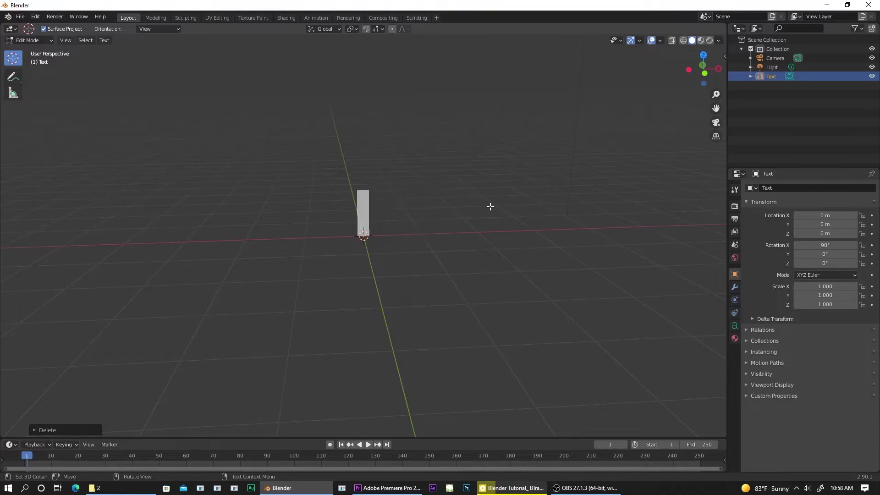
text(B)
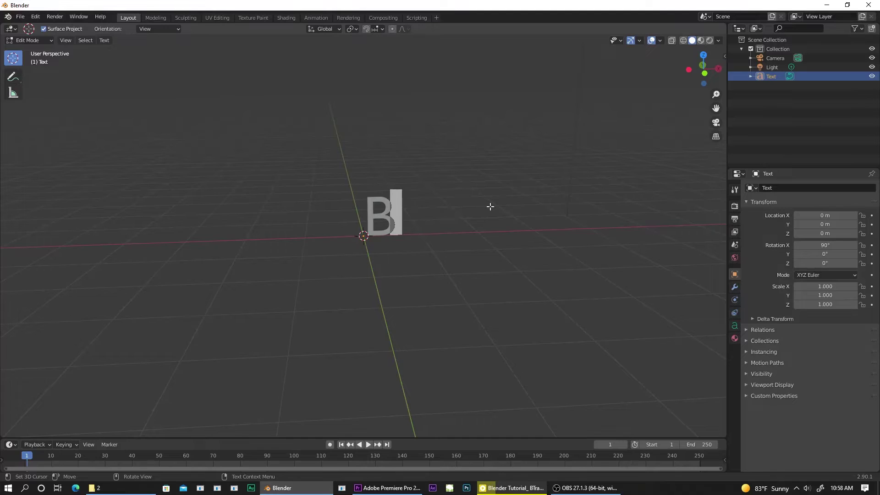
text(L)
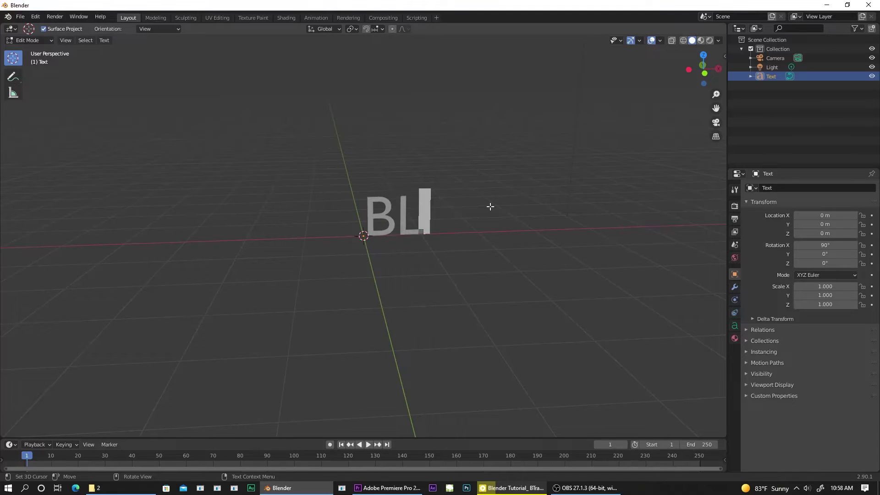
text(ENDER)
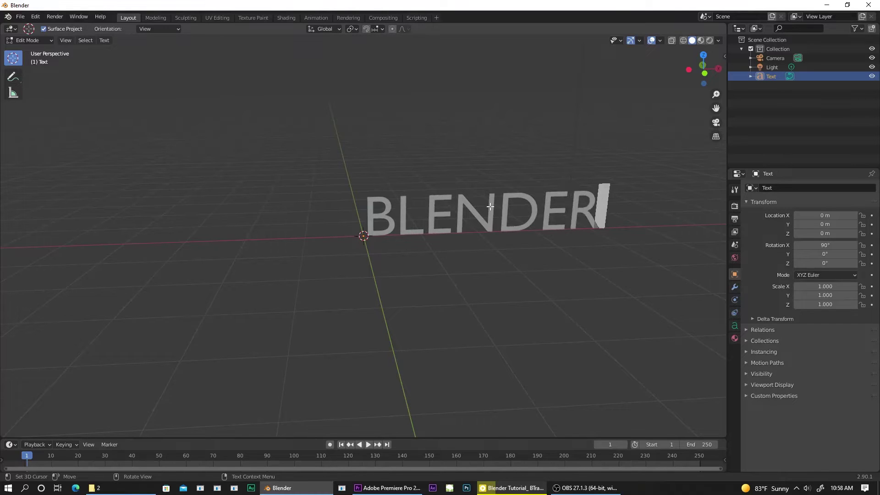
mouse_move(490, 207)
middle_down()
mouse_move(520, 163)
mouse_move(479, 161)
mouse_move(538, 161)
middle_up()
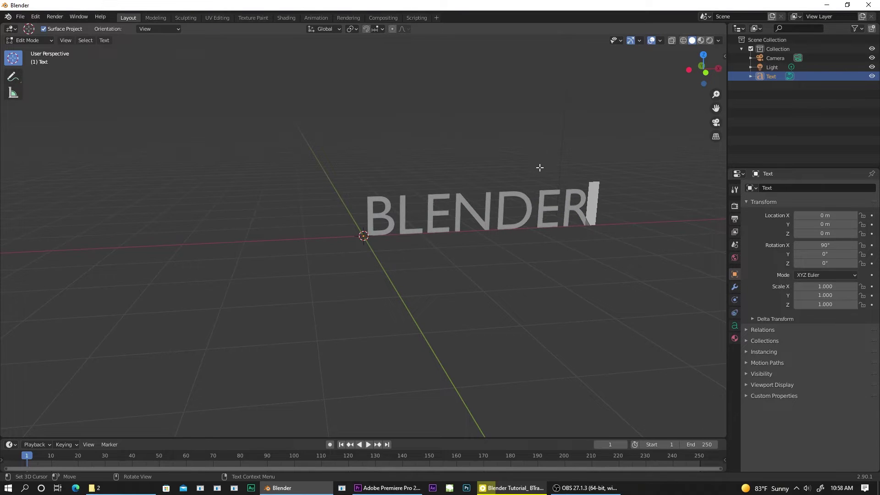
key(Tab)
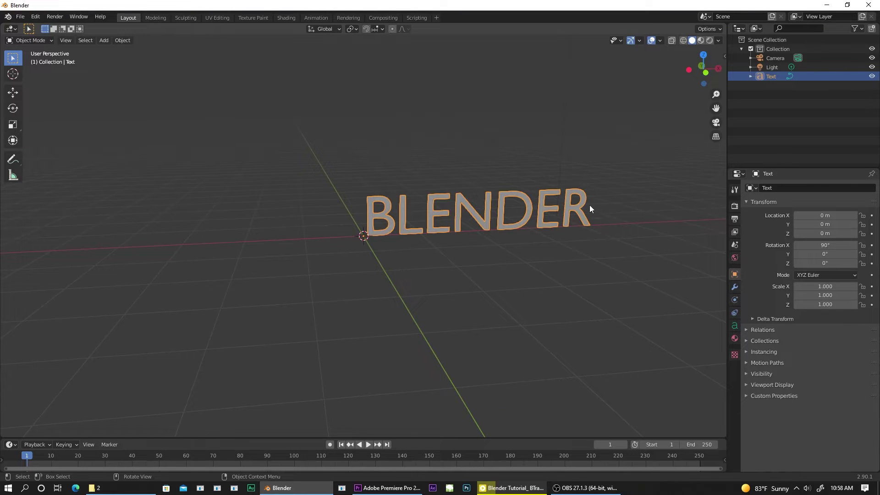
- Set the text's Geometry Extrude to 0.1 m in the Object Data properties
middle_drag(544, 181, 426, 181)
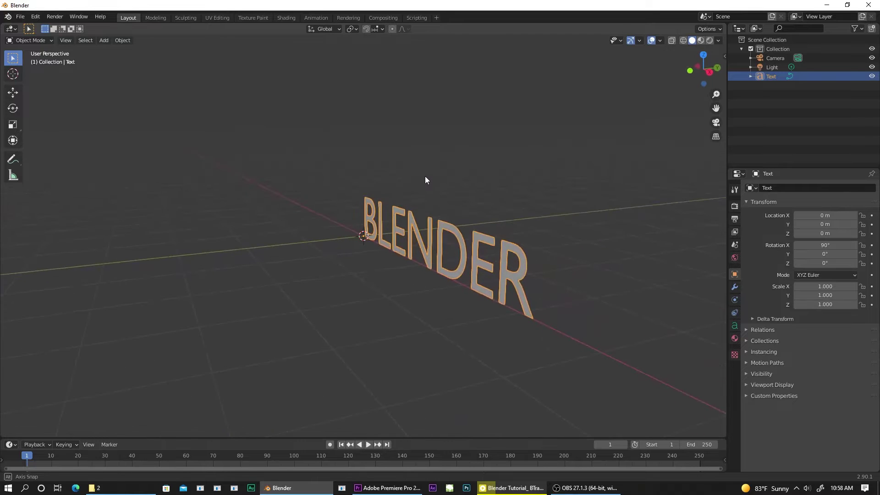
click(734, 325)
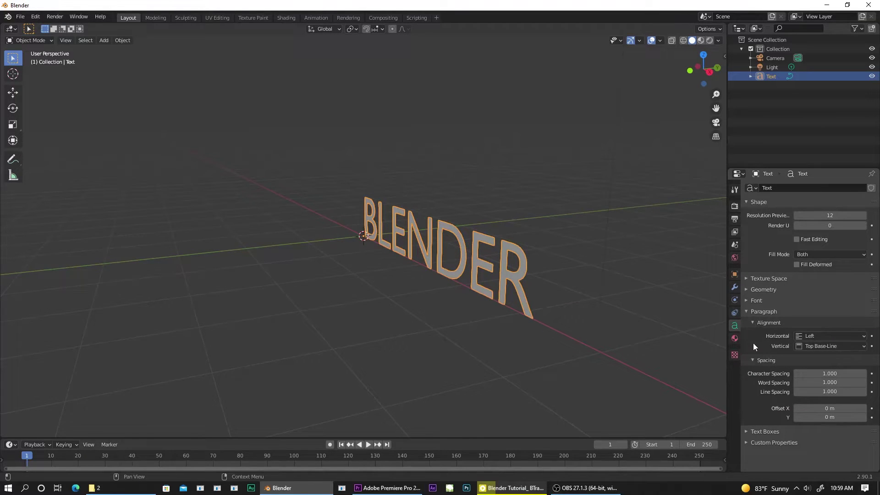
click(745, 313)
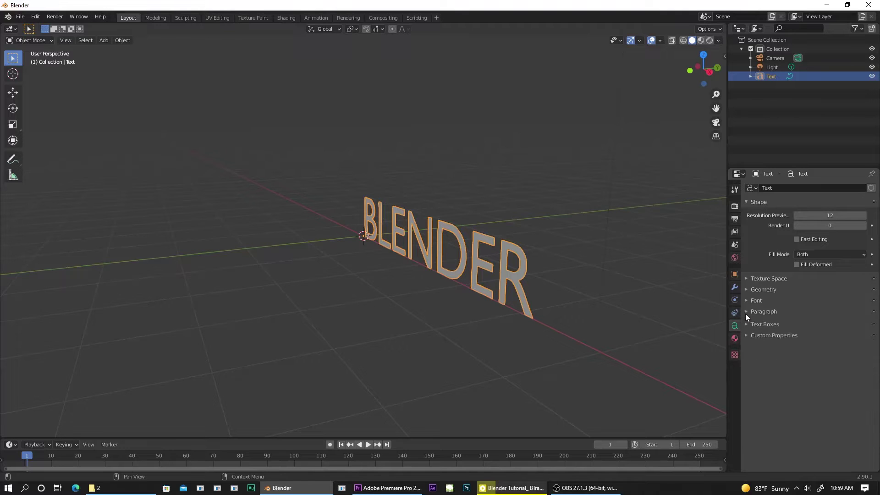
click(744, 289)
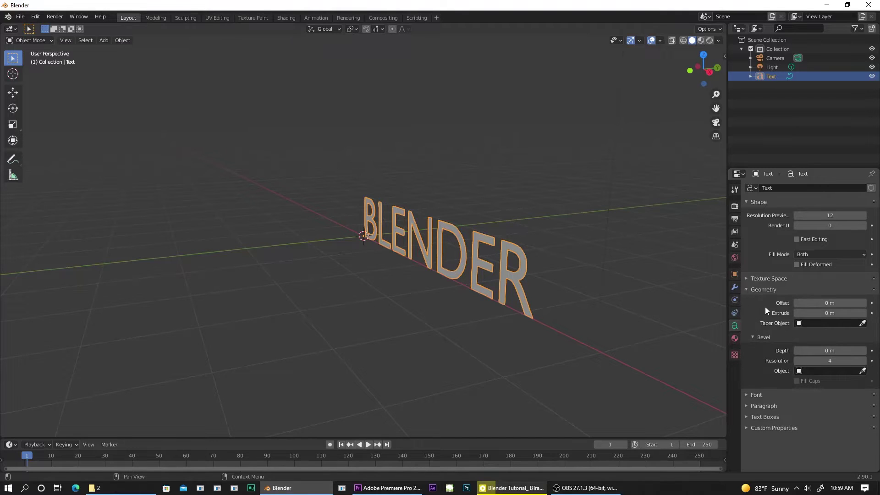
middle_drag(573, 320, 601, 319)
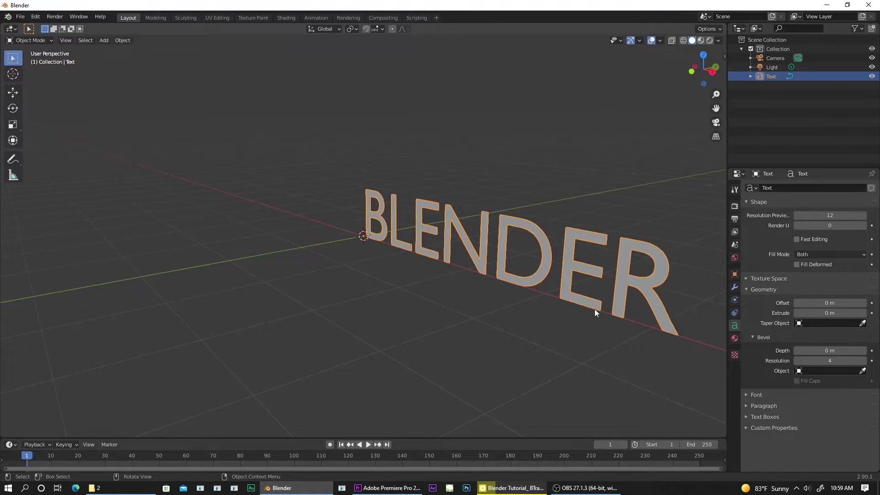
click(832, 312)
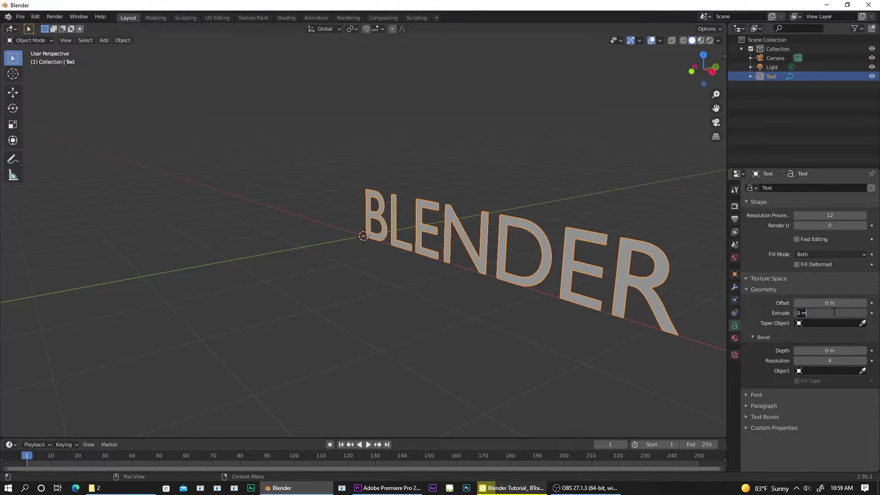
text(0.1)
key(Return)
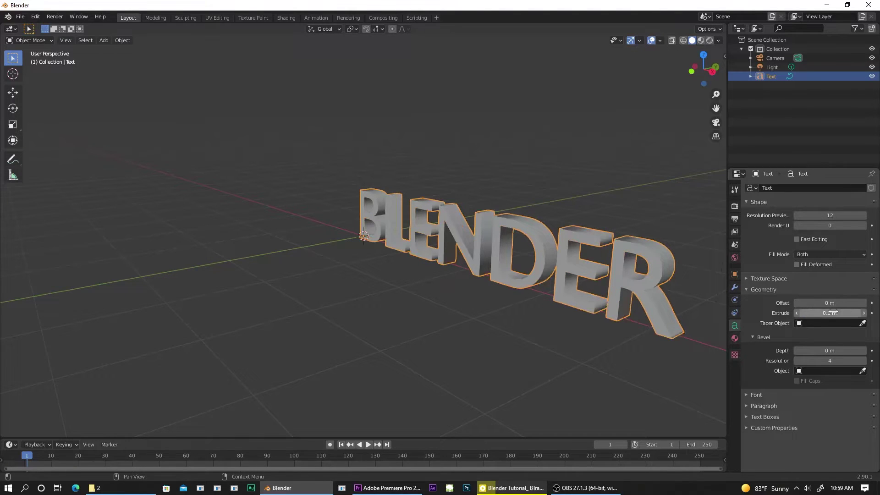
- Orbit, pan and zoom around the extruded BLENDER text to inspect its depth
mouse_move(543, 209)
middle_down()
mouse_move(483, 206)
mouse_move(615, 212)
mouse_move(609, 191)
mouse_move(631, 185)
middle_up()
scroll(609, 199, up, 2)
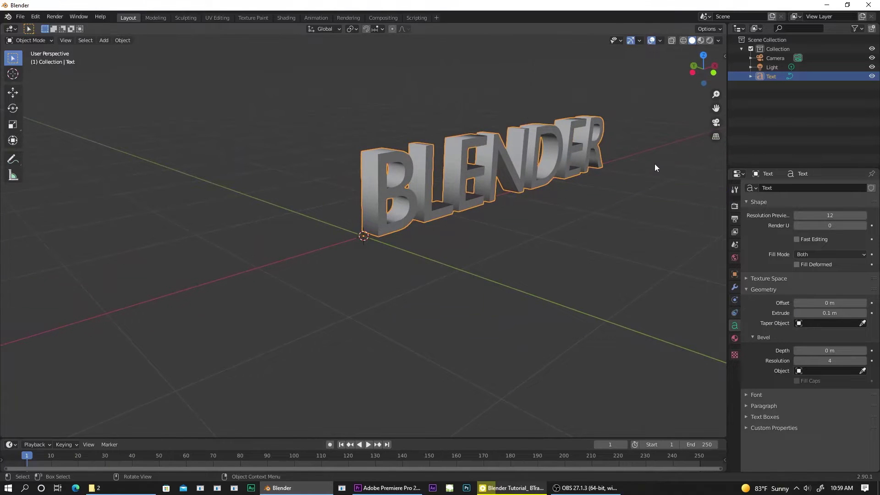
mouse_move(716, 108)
mouse_down()
mouse_move(587, 112)
mouse_move(570, 102)
mouse_up()
middle_drag(397, 98, 351, 94)
drag(718, 115, 628, 140)
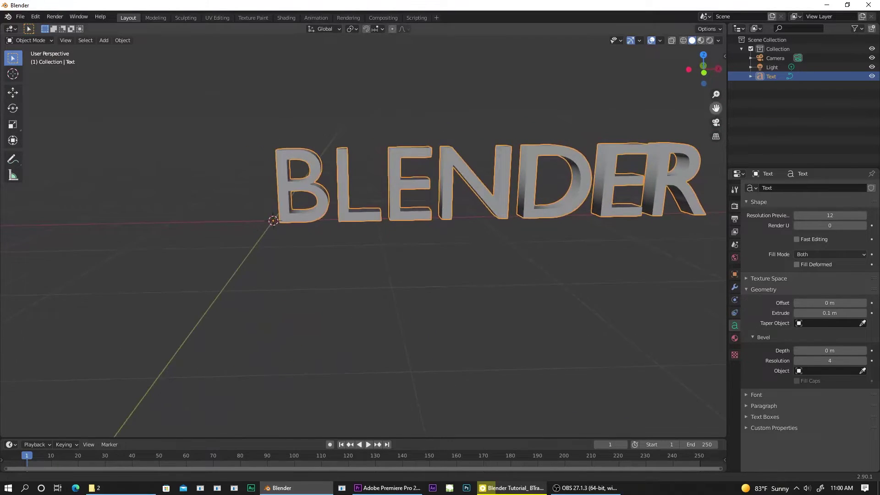
scroll(626, 139, down, 2)
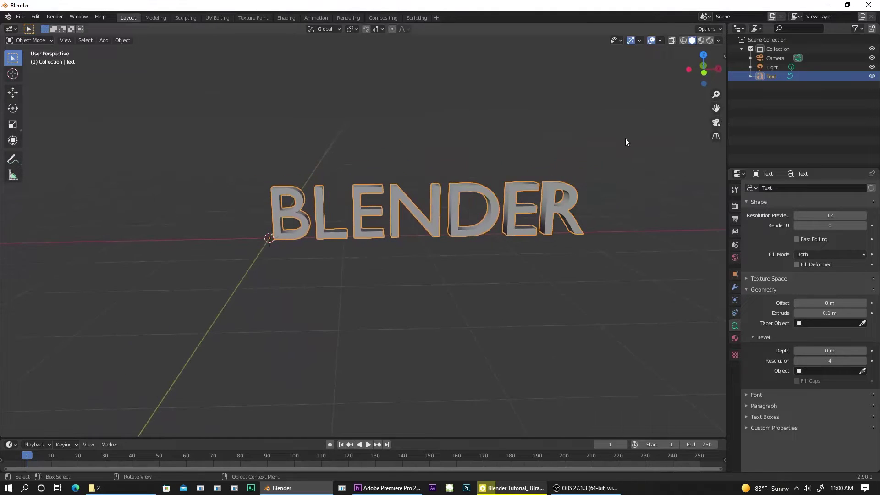
scroll(556, 160, up, 1)
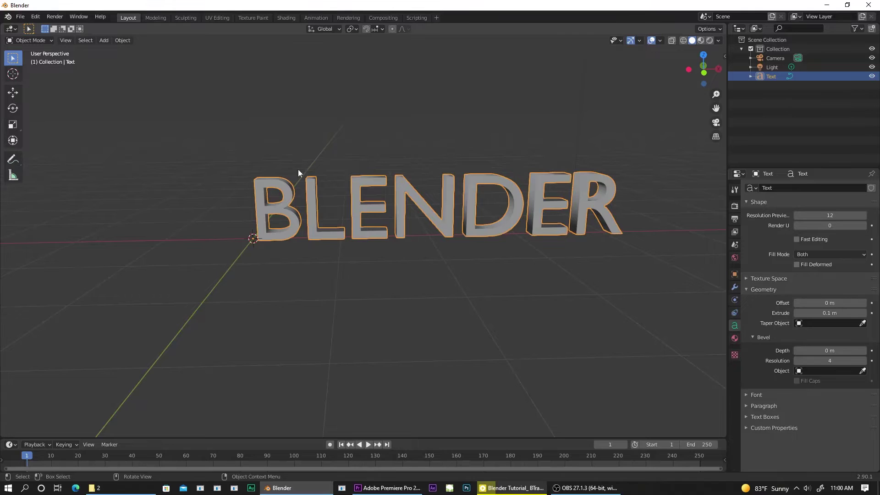
- Enable the Add Curve: BTracer add-on via a 'Bt' search in Preferences, then close Preferences
click(35, 16)
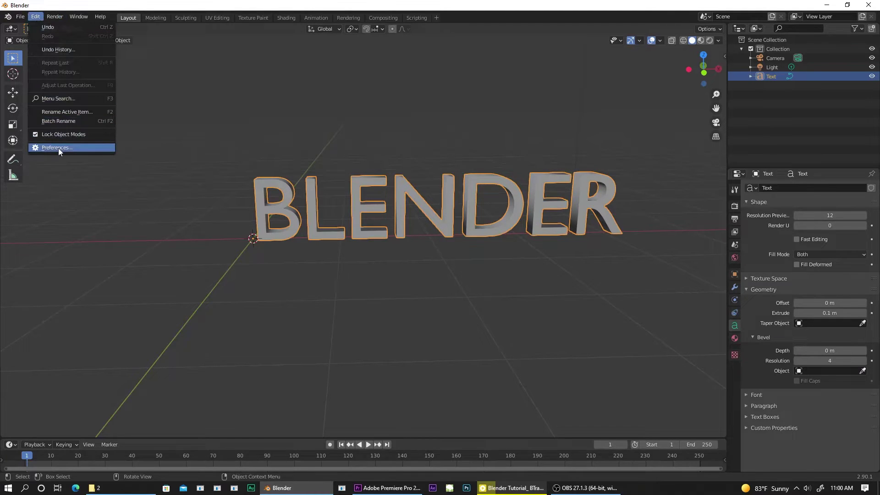
click(59, 148)
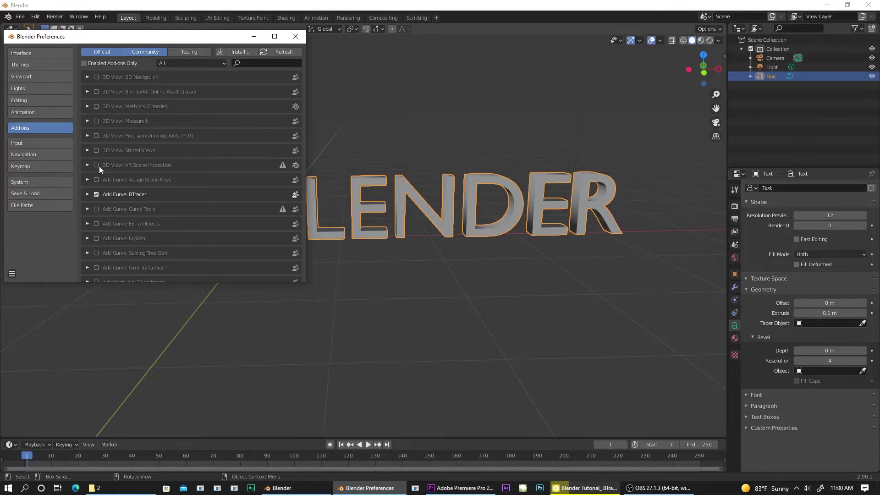
click(251, 63)
text(B)
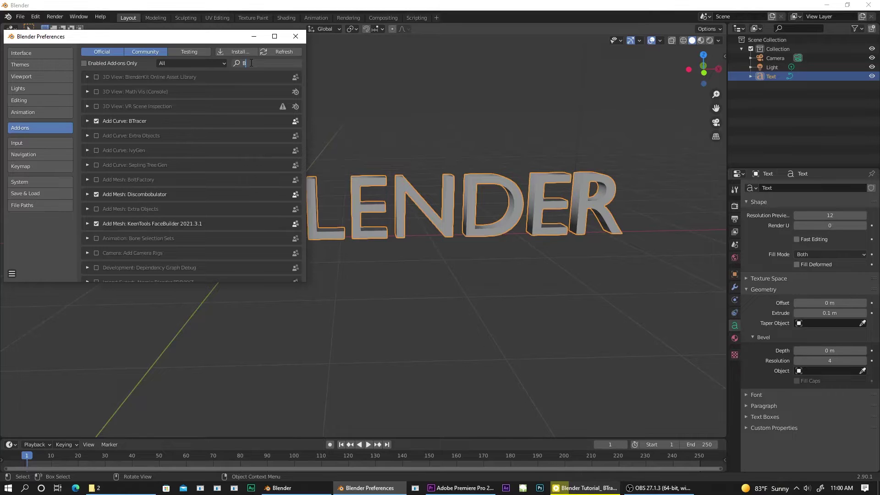
text(t)
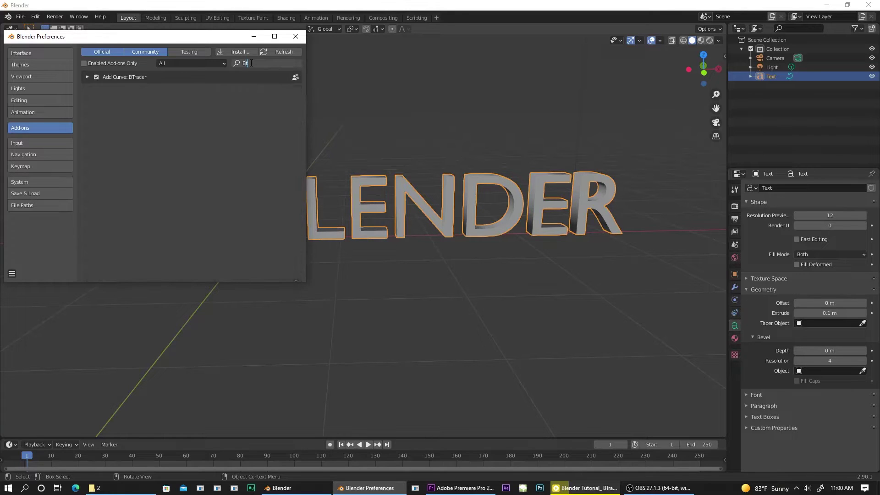
click(96, 76)
click(96, 78)
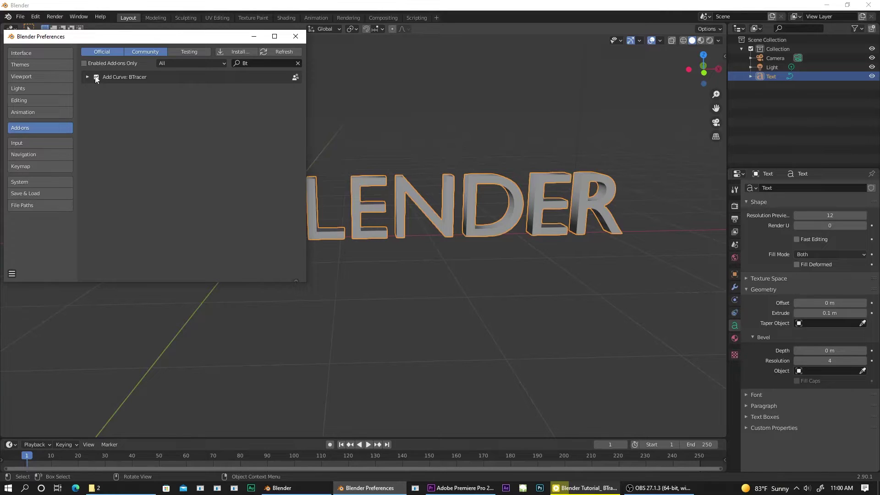
click(294, 37)
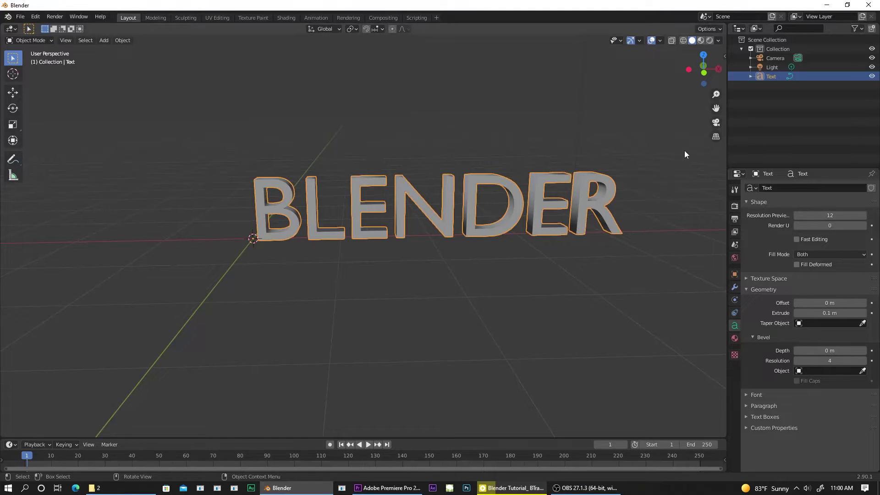
- Choose Object Trace from BTracer's Available Tools in the sidebar's Create tab
key(n)
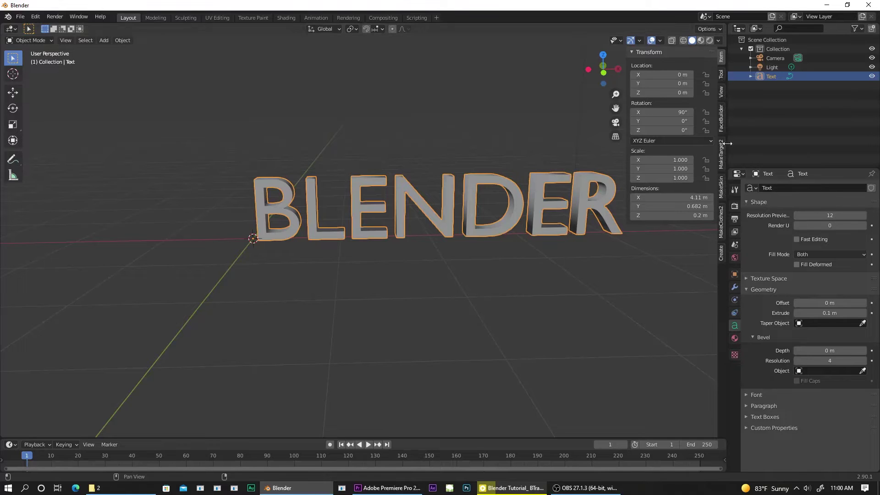
click(722, 255)
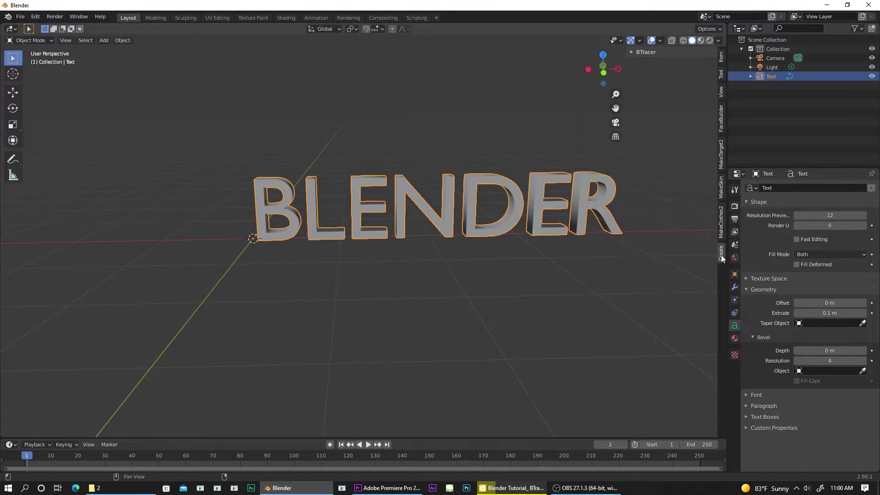
click(631, 52)
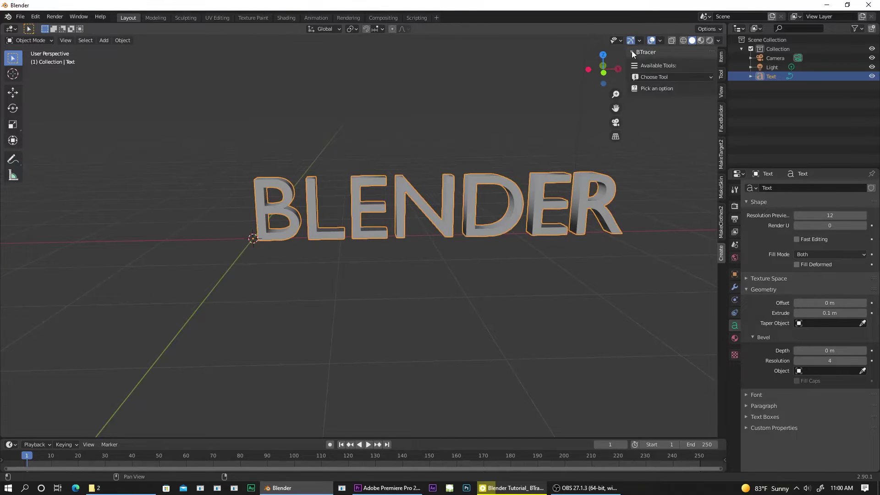
click(645, 78)
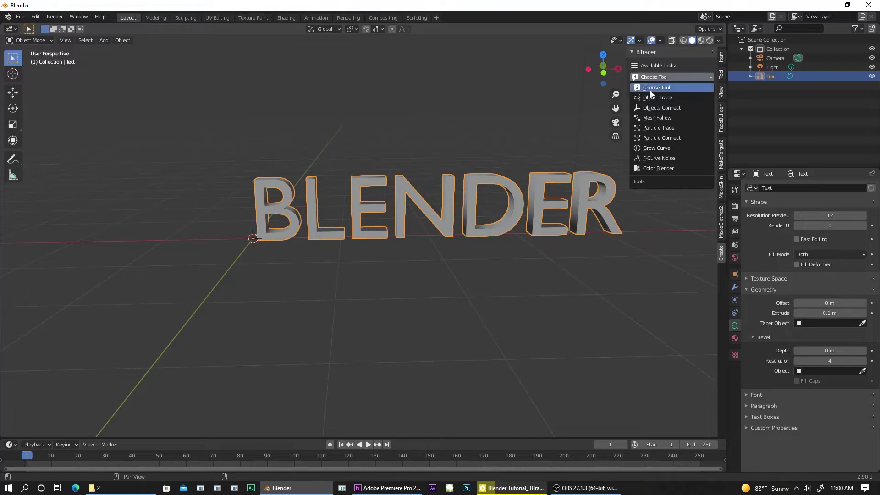
mouse_move(658, 98)
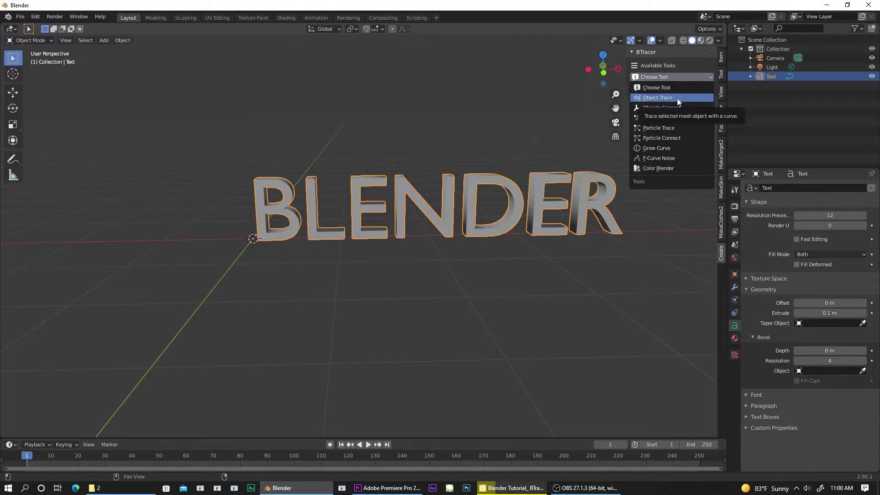
click(684, 98)
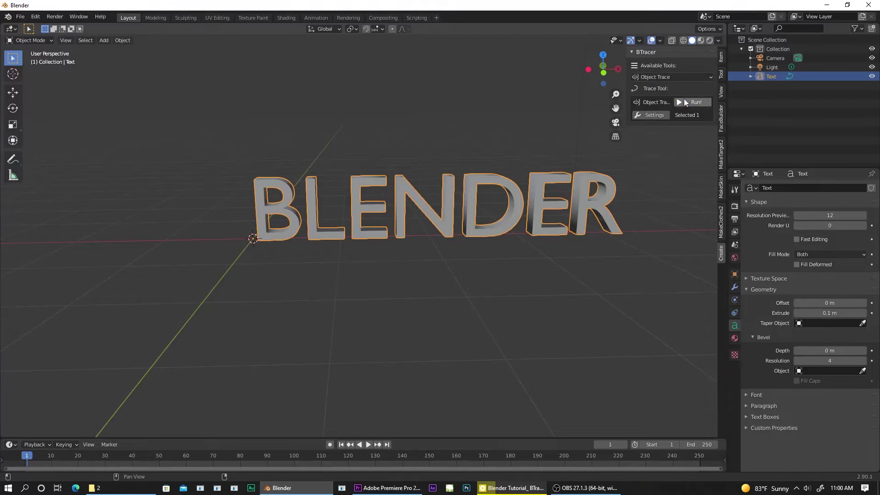
- Set Bevel Depth to 0.02 in the Object Trace curve settings
click(653, 117)
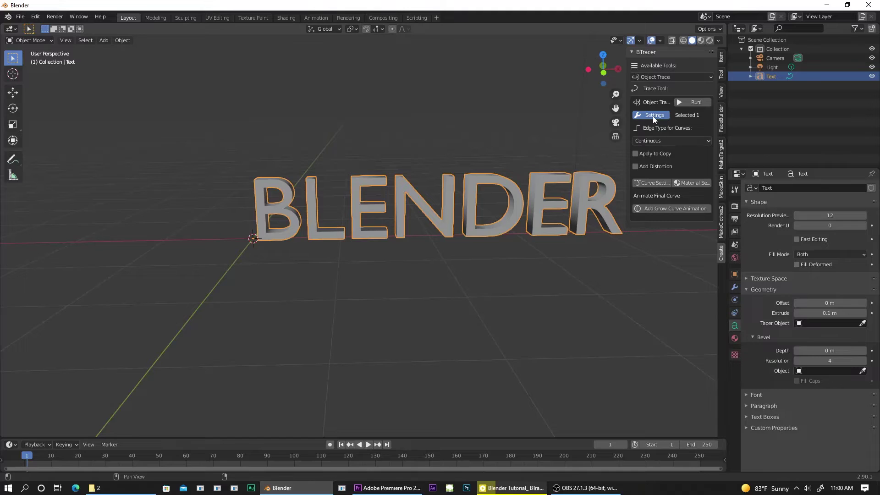
click(667, 183)
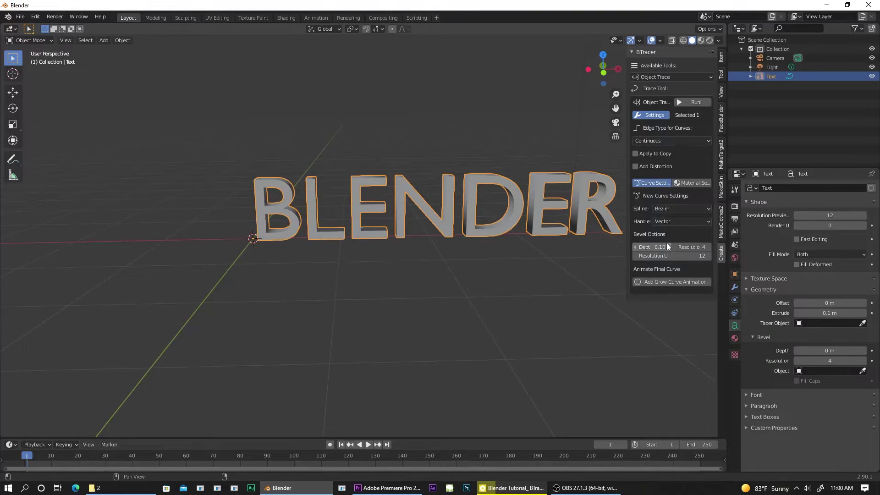
mouse_move(653, 246)
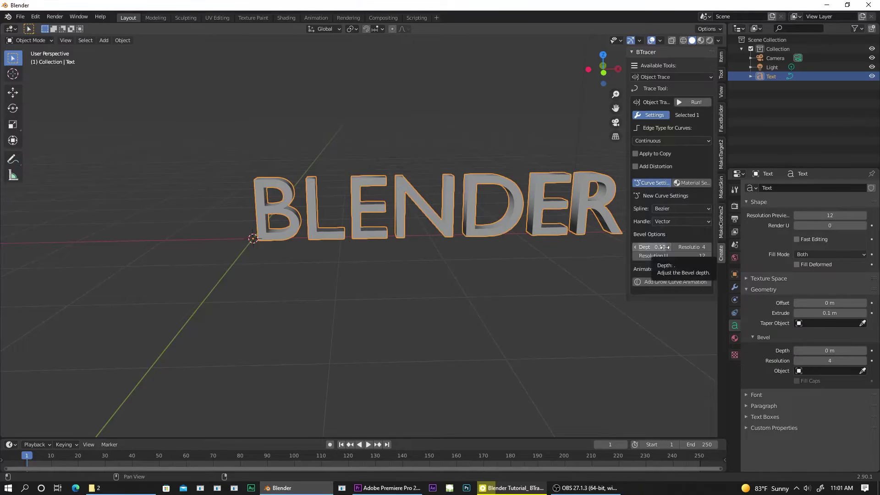
click(662, 247)
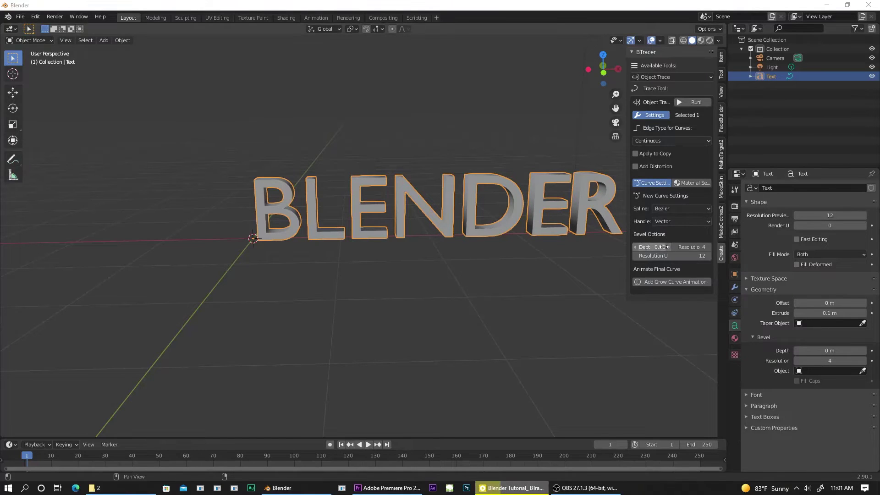
text(0)
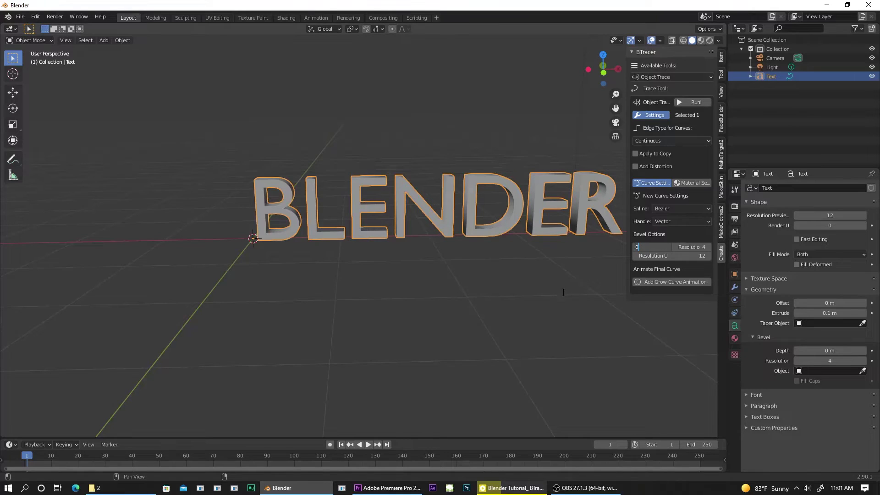
text(.02)
key(Return)
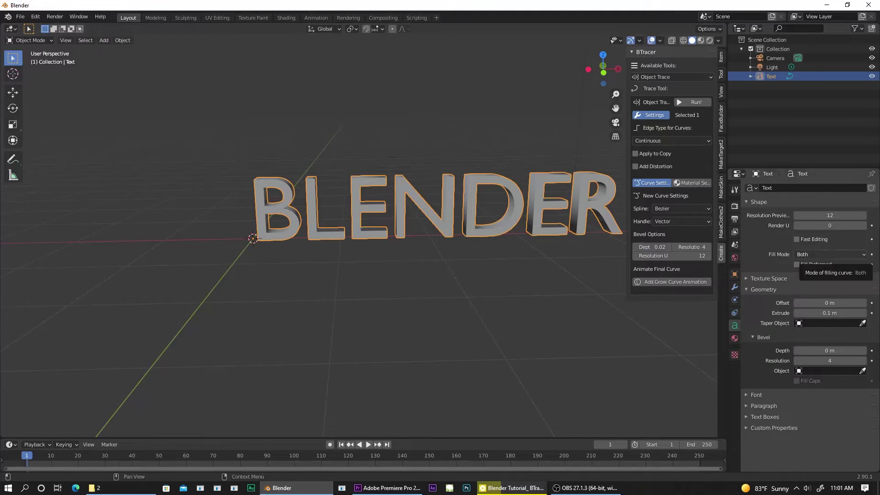
key(alt+Tab)
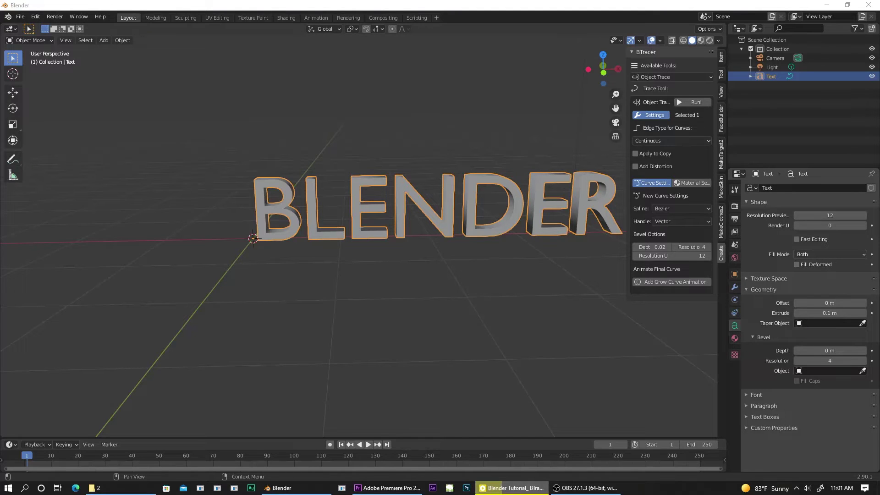
- Add a Grow Curve Animation with Grow 10 and Fade After 0
click(685, 283)
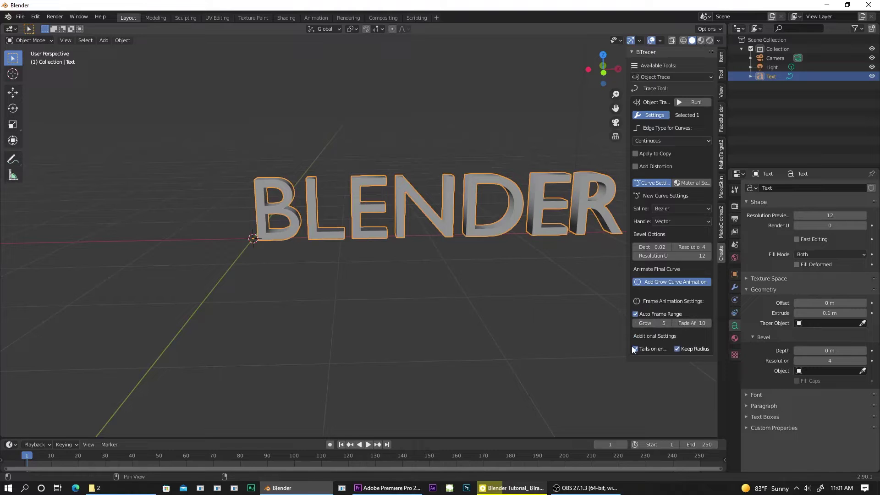
click(665, 323)
text(0)
click(704, 323)
text(0)
key(Return)
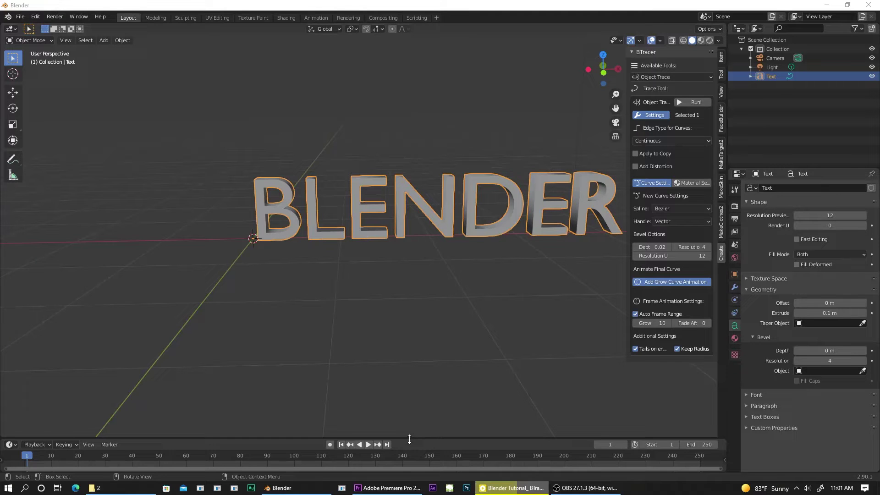
- Enlarge the timeline and change the scene End frame from 250 to 120
drag(402, 437, 404, 405)
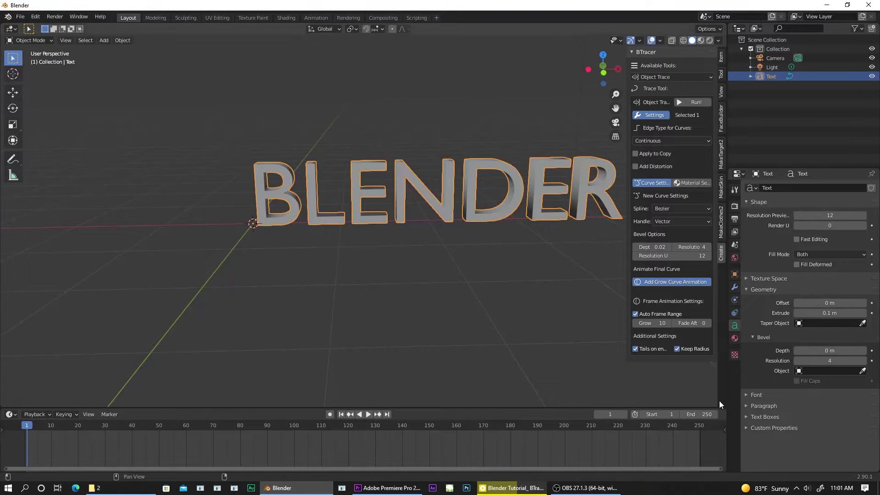
click(707, 415)
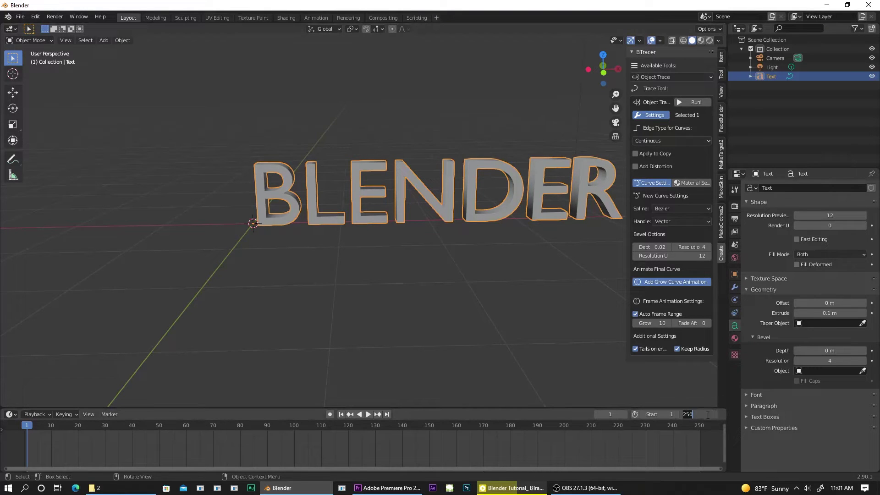
text(120)
key(Return)
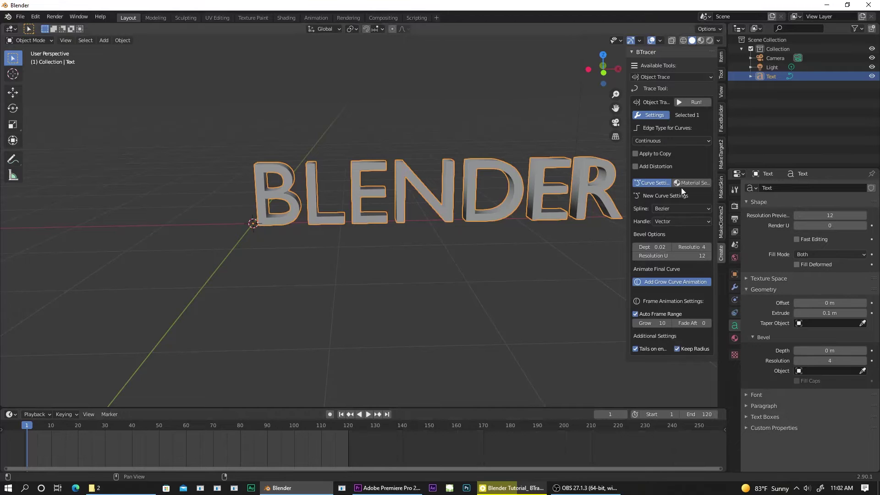
- Run the BTracer Object Trace, then raise the End frame to 135 and then 140
click(693, 103)
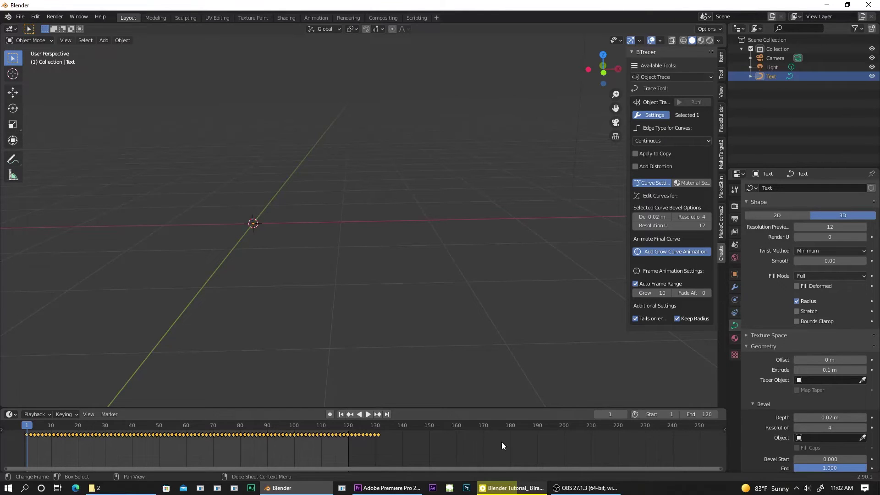
click(707, 414)
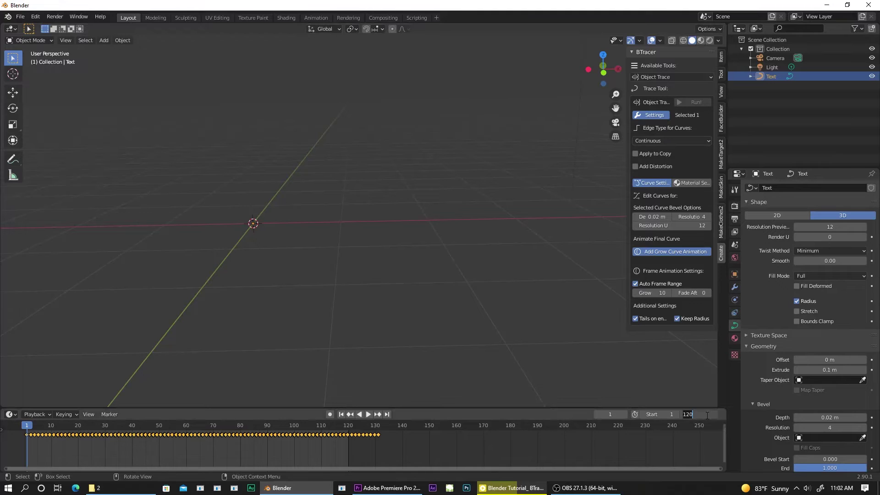
text(135)
key(Return)
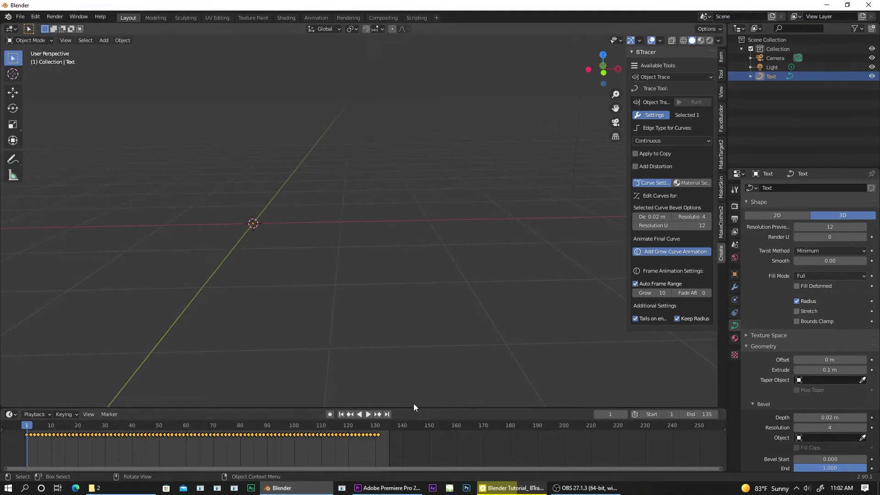
click(708, 415)
text(140)
key(Return)
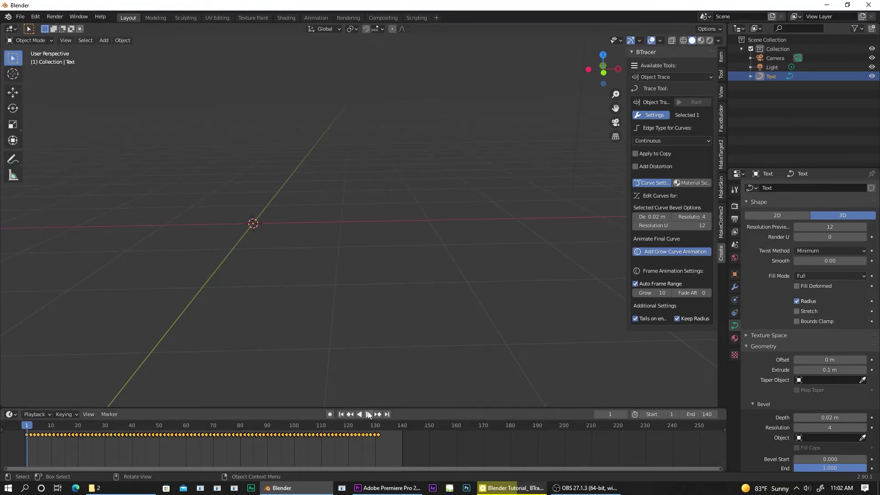
- Preview the grow animation, stop it, and jump to frame 136 showing the full BLENDER text
click(368, 414)
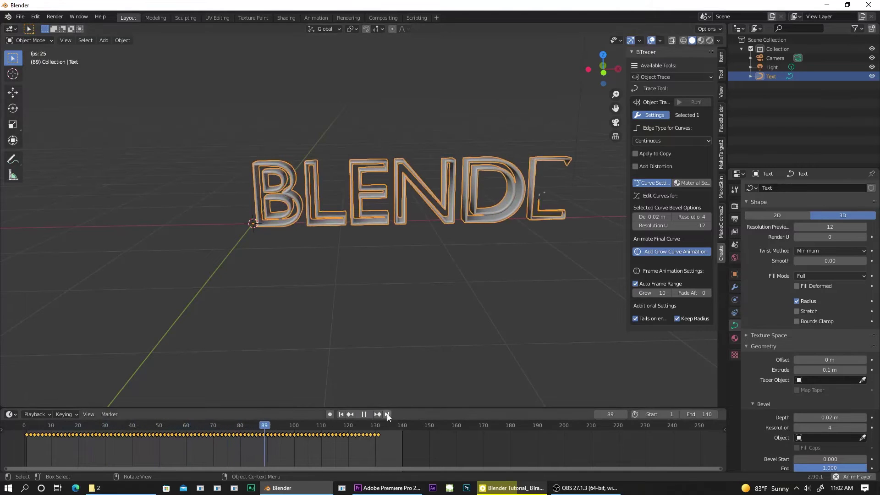
click(364, 414)
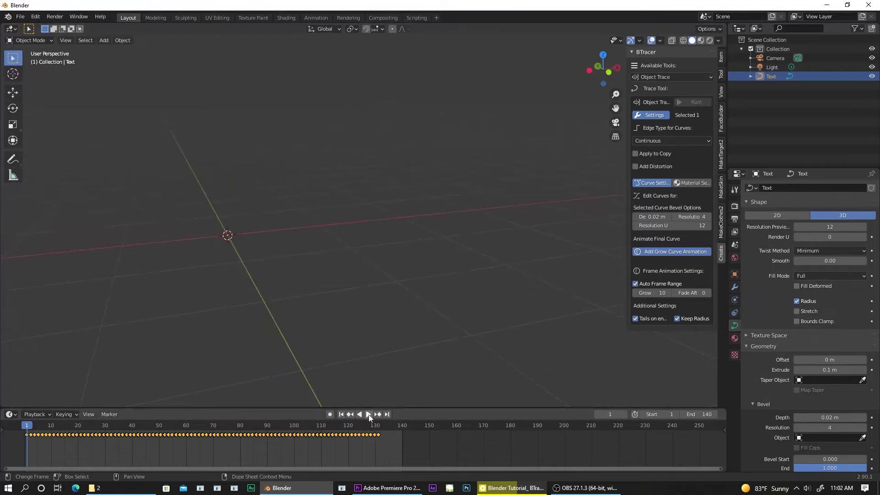
click(368, 414)
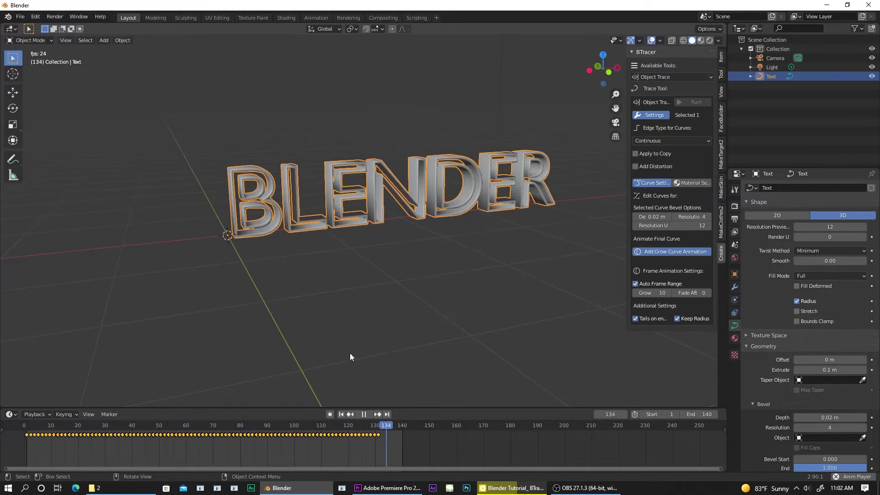
key(space)
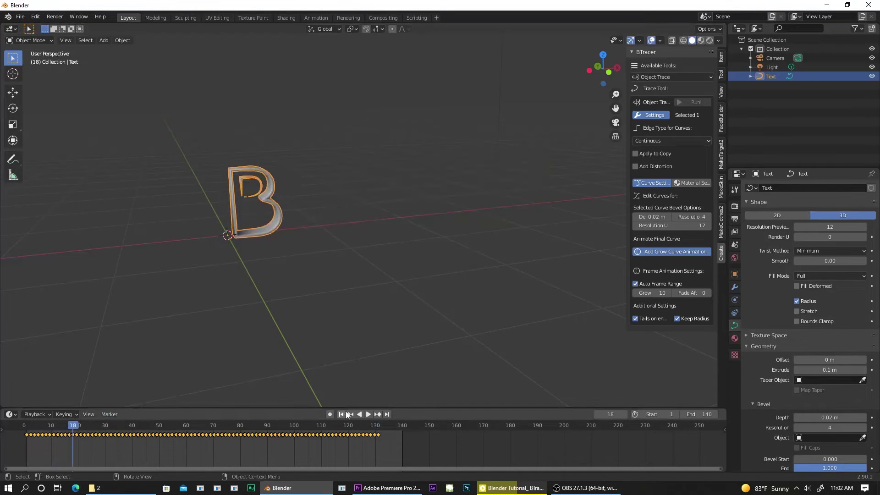
click(391, 431)
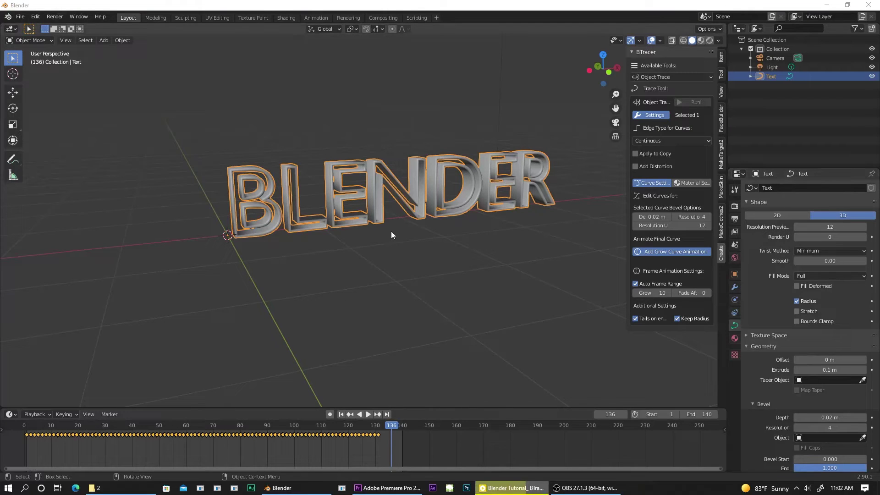
- Deselect the text, add a mesh Plane and scale it up
click(438, 283)
mouse_move(452, 163)
middle_down()
mouse_move(424, 140)
mouse_move(397, 136)
mouse_move(428, 140)
middle_up()
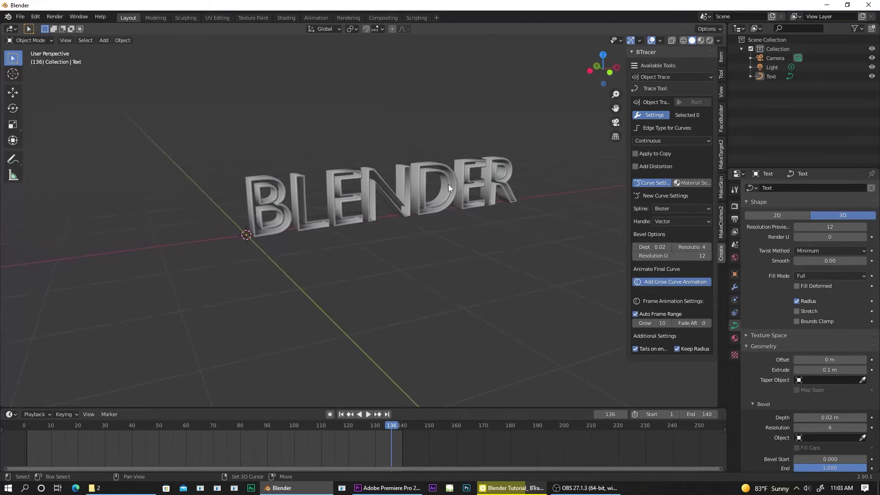
key(shift+a)
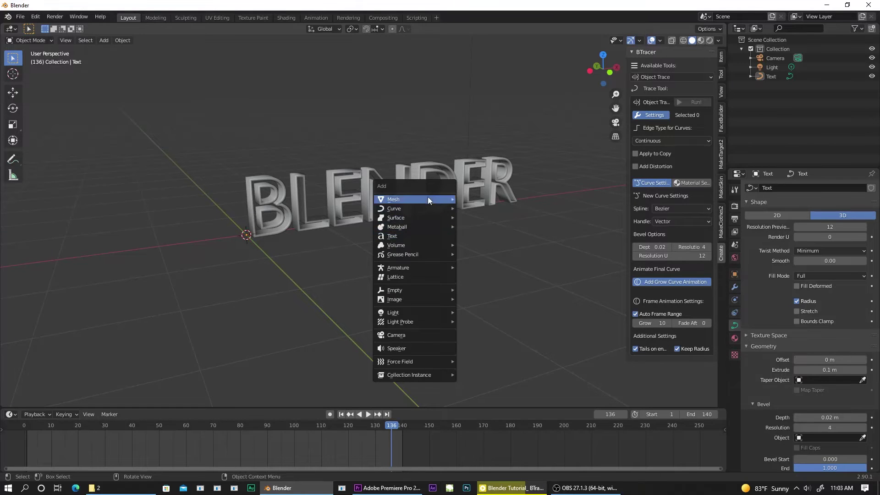
click(481, 202)
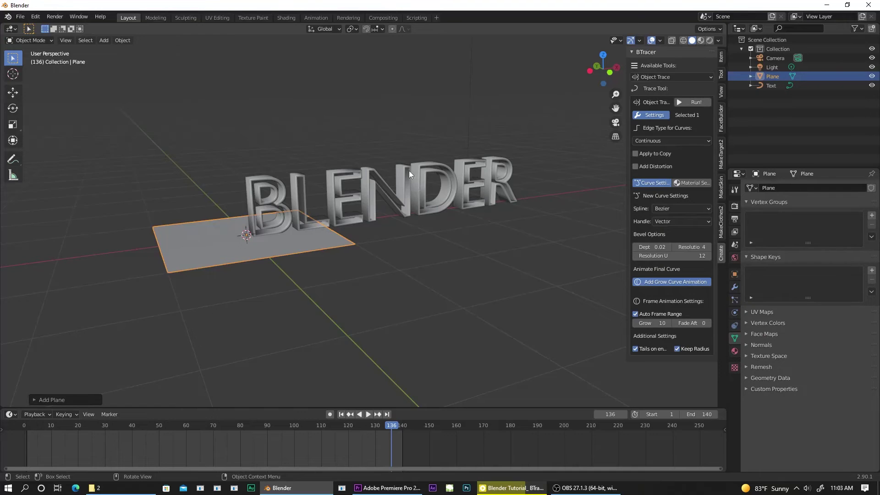
middle_drag(409, 170, 403, 169)
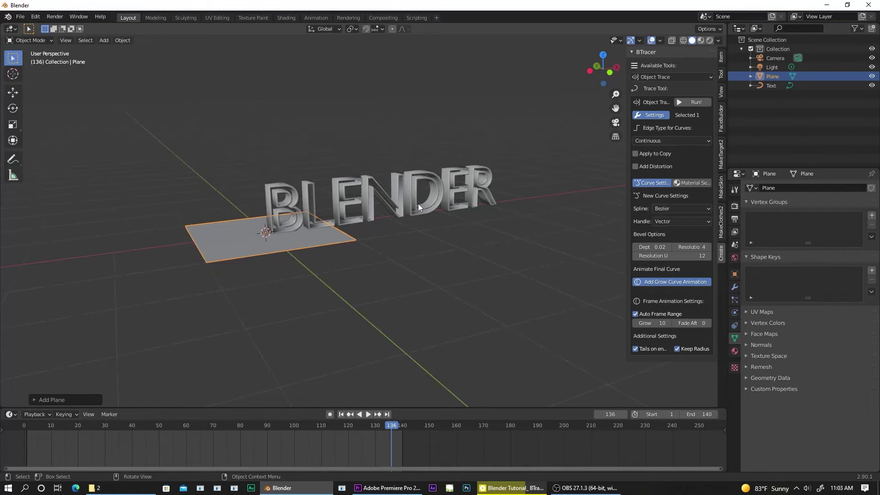
key(s)
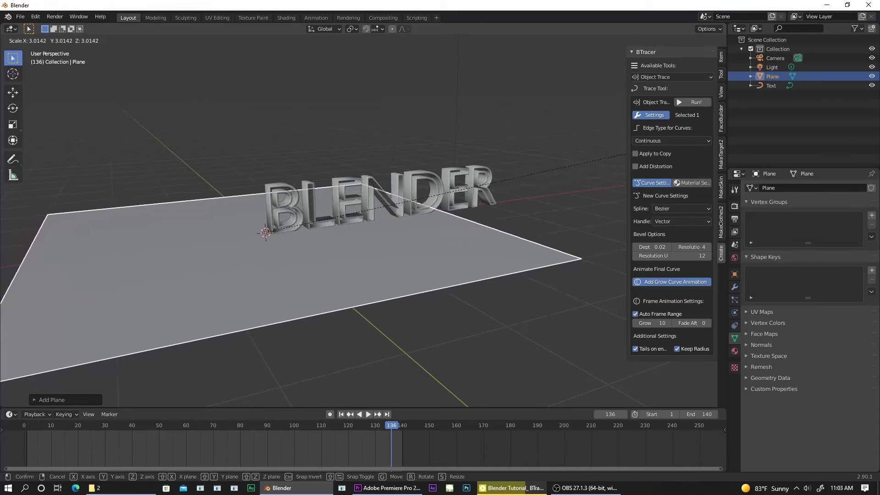
click(550, 164)
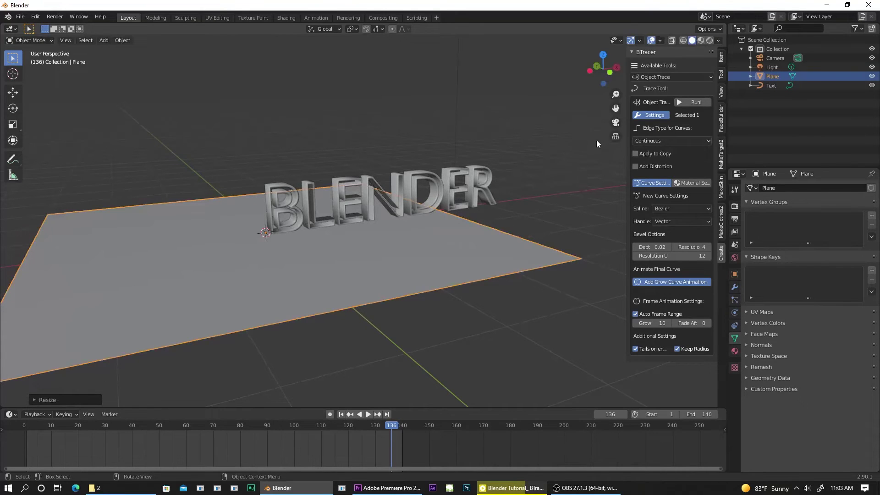
- Move the plane under the BLENDER text and enlarge it further
drag(613, 108, 238, 261)
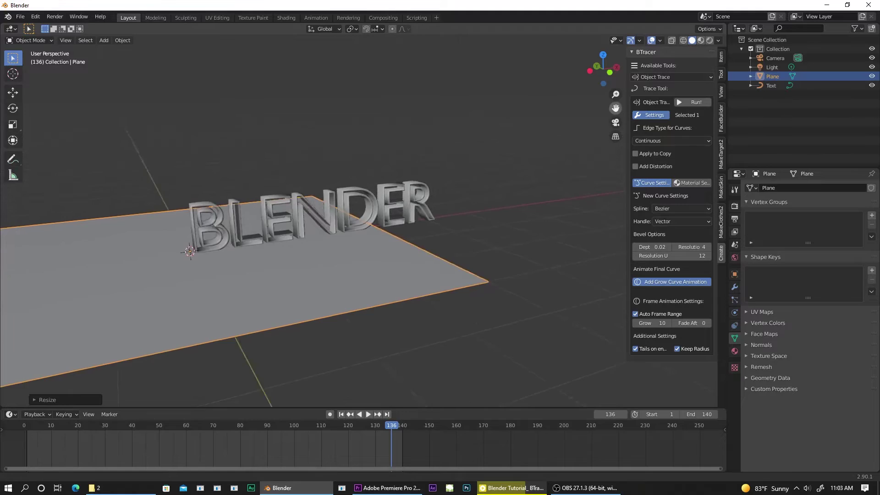
click(259, 269)
click(14, 93)
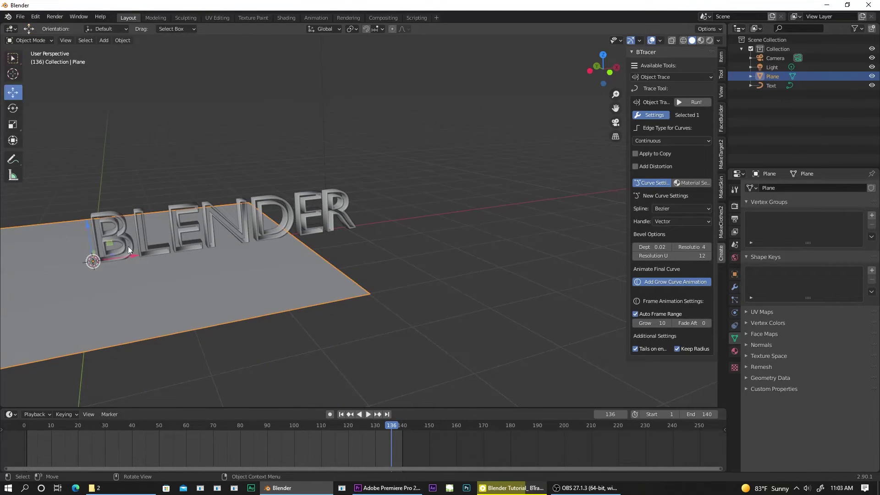
drag(132, 255, 303, 228)
key(s)
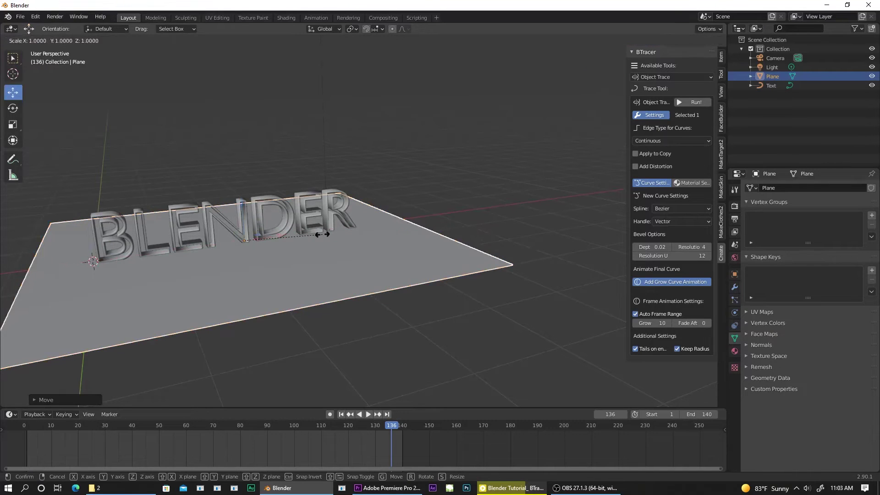
click(369, 226)
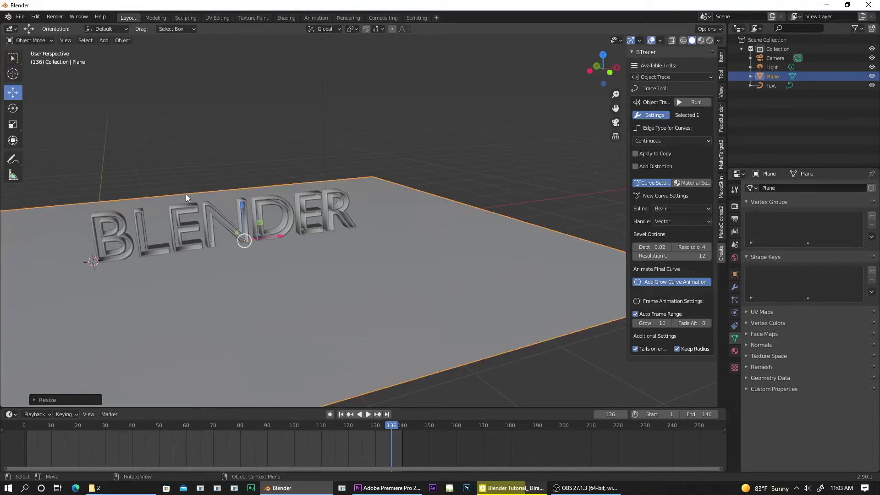
- Orbit, pan and zoom to frame the text and ground plane from above
middle_drag(133, 128, 544, 149)
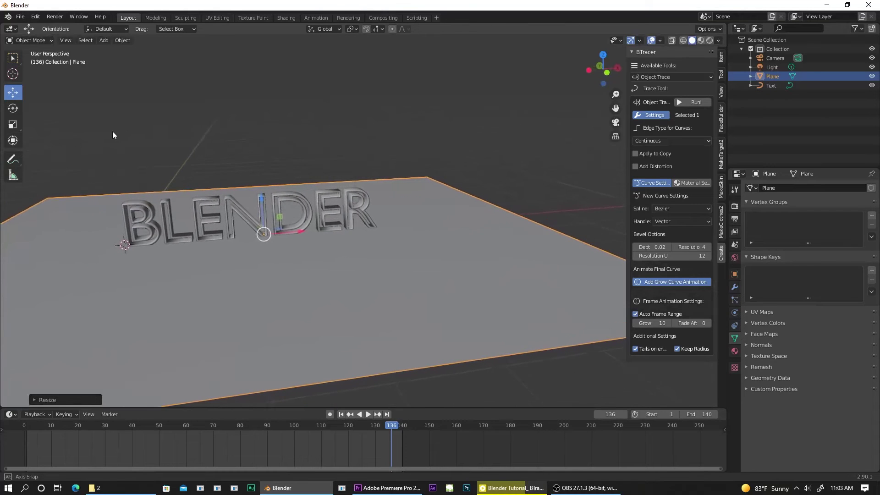
shift+middle_drag(617, 122, 545, 133)
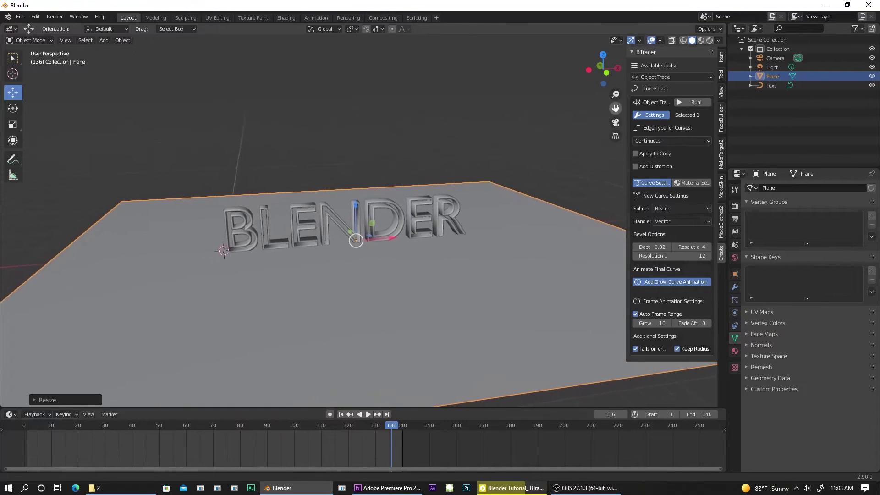
scroll(188, 199, up, 2)
scroll(191, 208, up, 2)
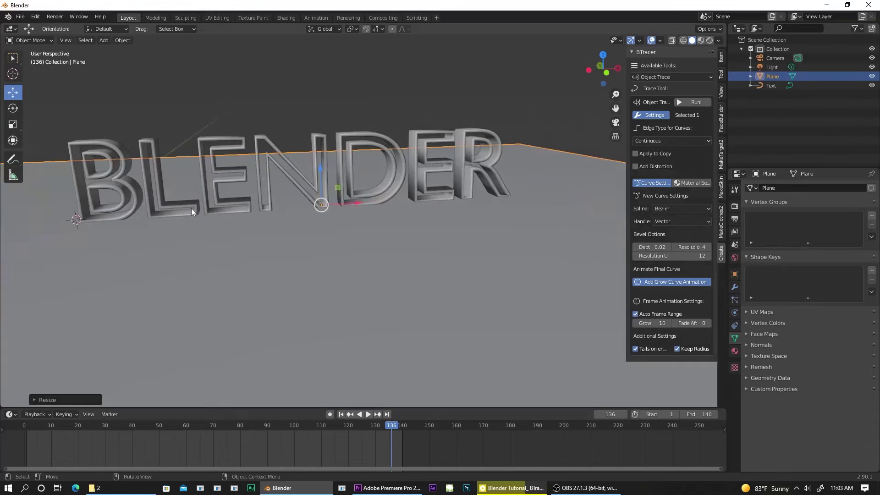
drag(622, 112, 420, 163)
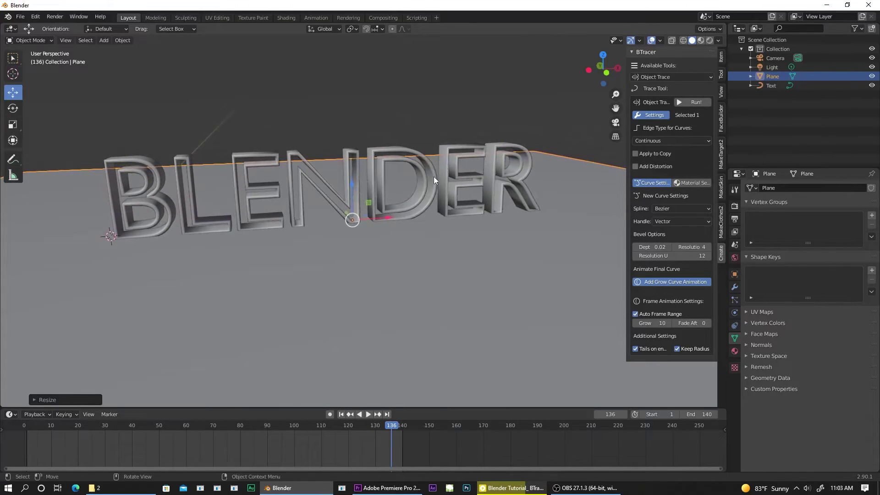
middle_drag(412, 170, 412, 181)
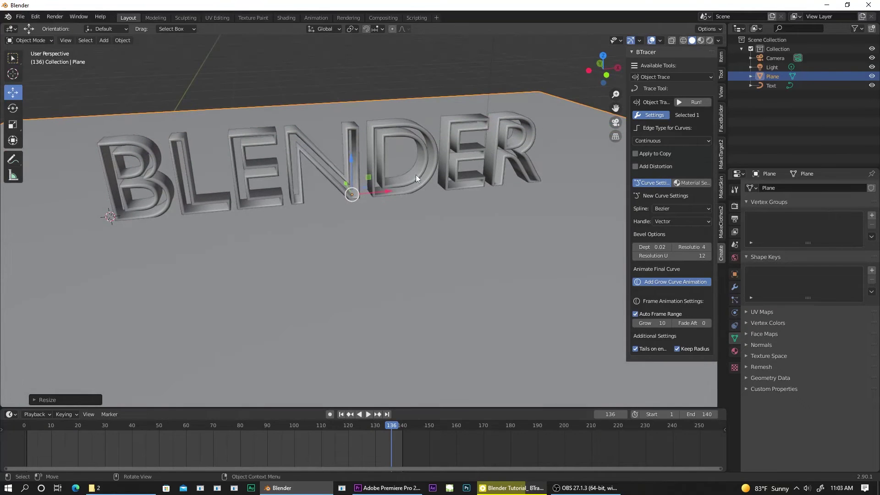
drag(616, 107, 641, 109)
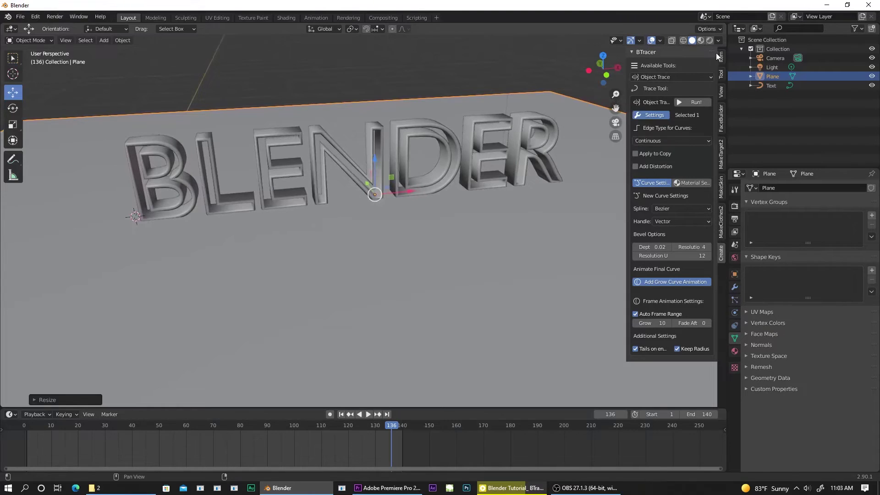
- Switch the viewport to Rendered shading and set the render engine to Cycles
click(710, 41)
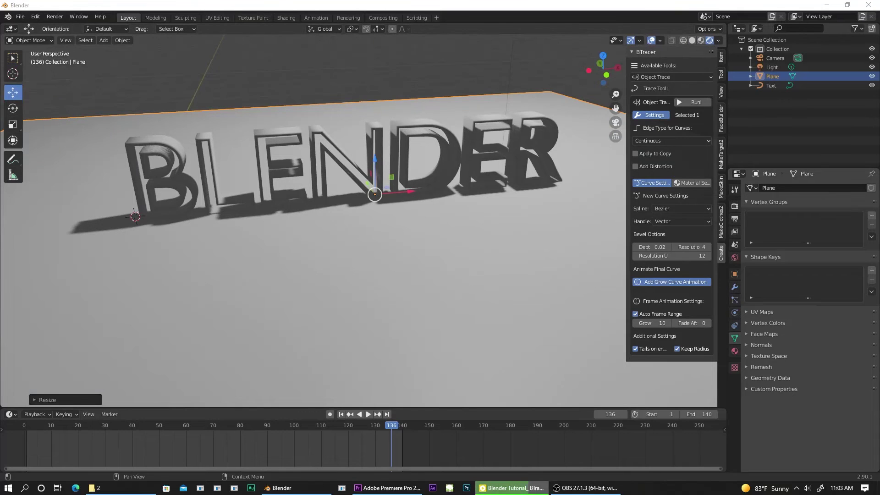
click(735, 207)
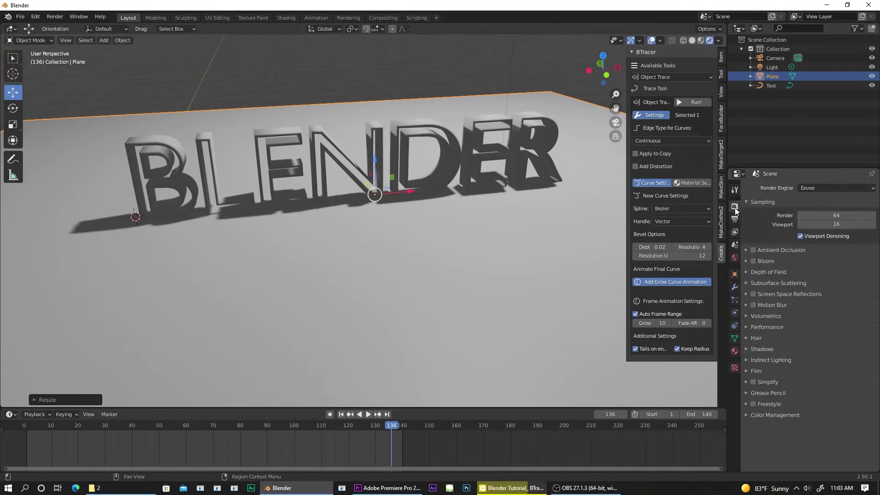
click(870, 189)
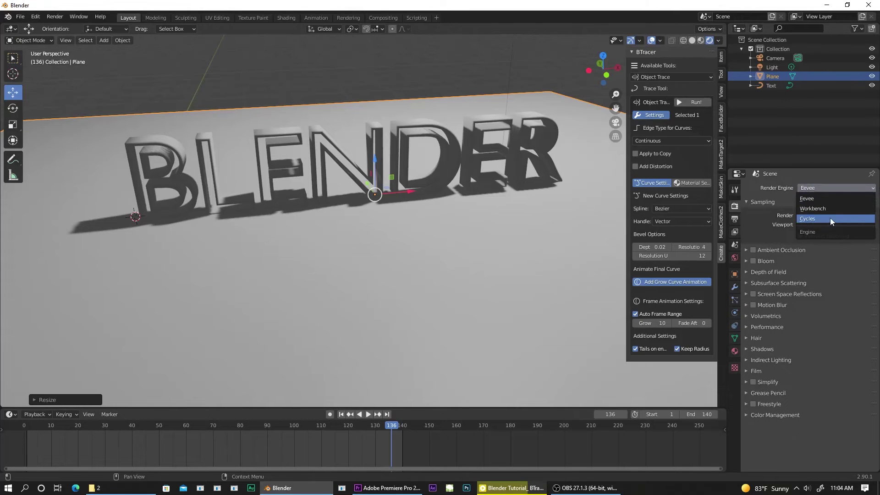
click(830, 219)
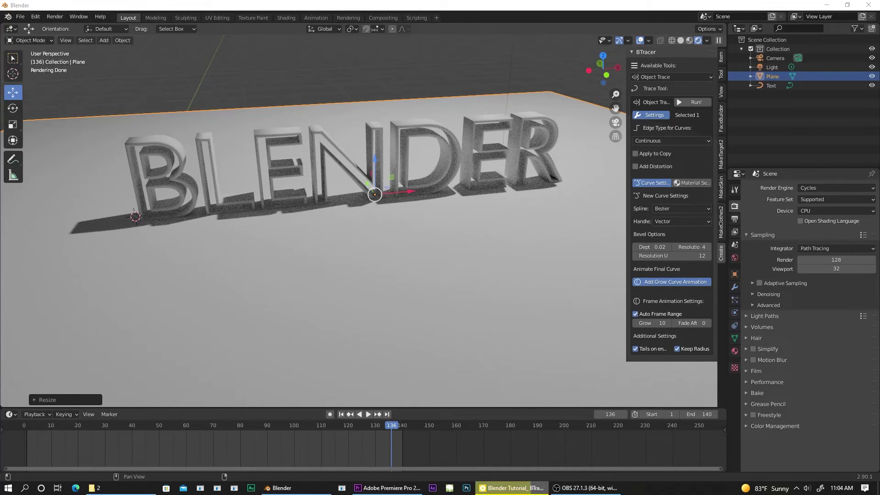
- Select the BLENDER text, create Material.001 and set its base colour to blue
click(375, 127)
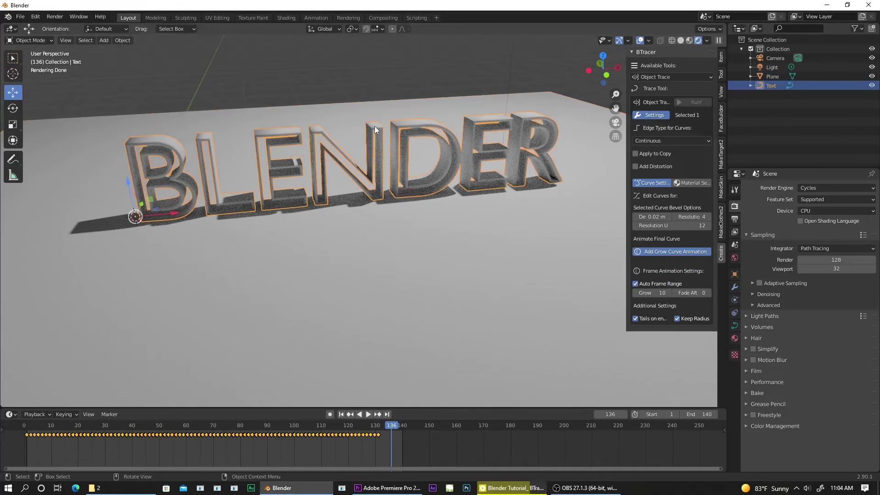
click(735, 339)
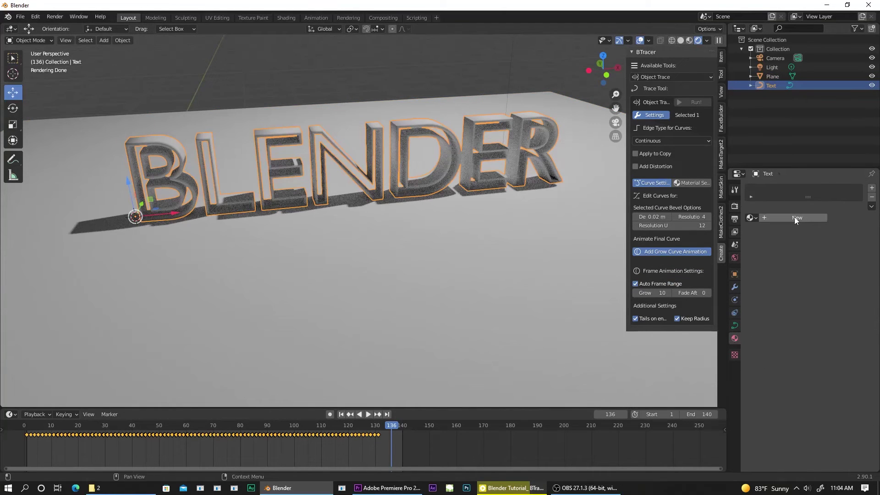
click(794, 217)
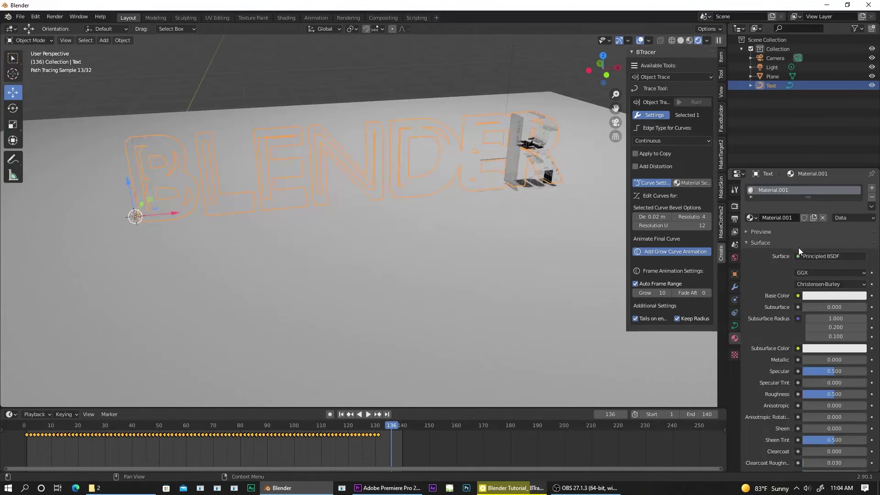
click(815, 297)
drag(829, 183, 831, 167)
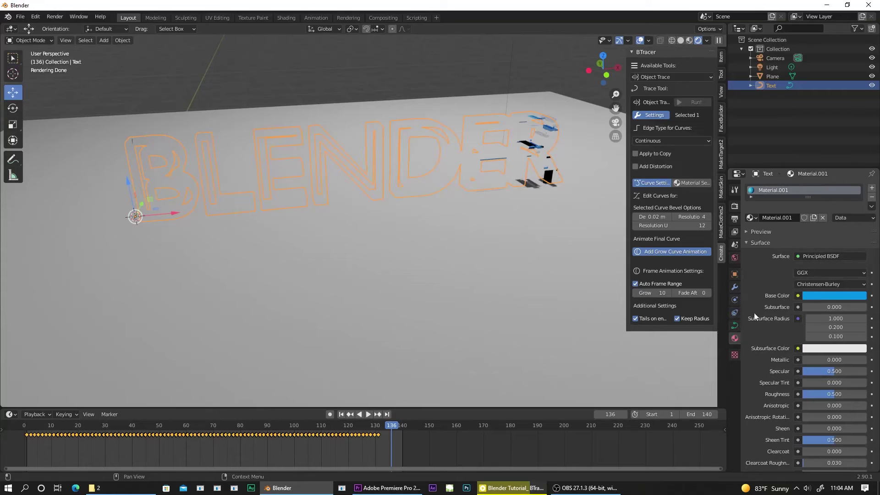
- Raise the World colour's brightness to pure white, then select the ground Plane
click(735, 259)
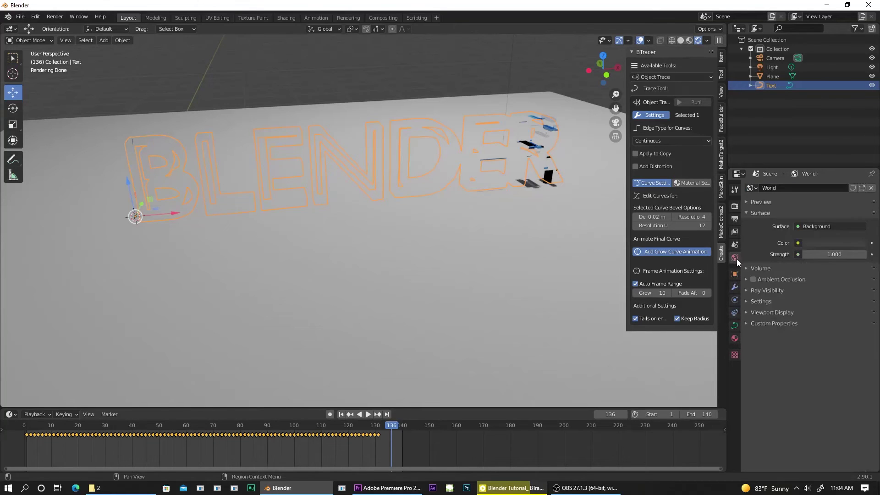
click(836, 243)
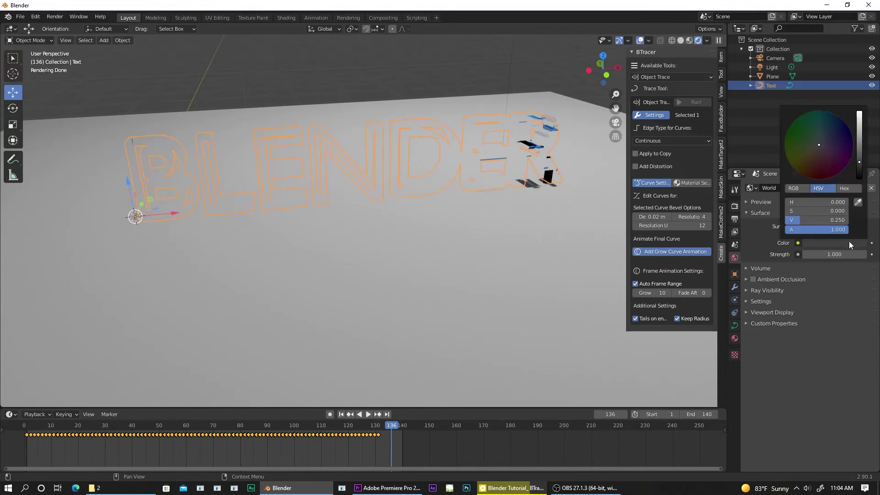
drag(860, 166, 860, 112)
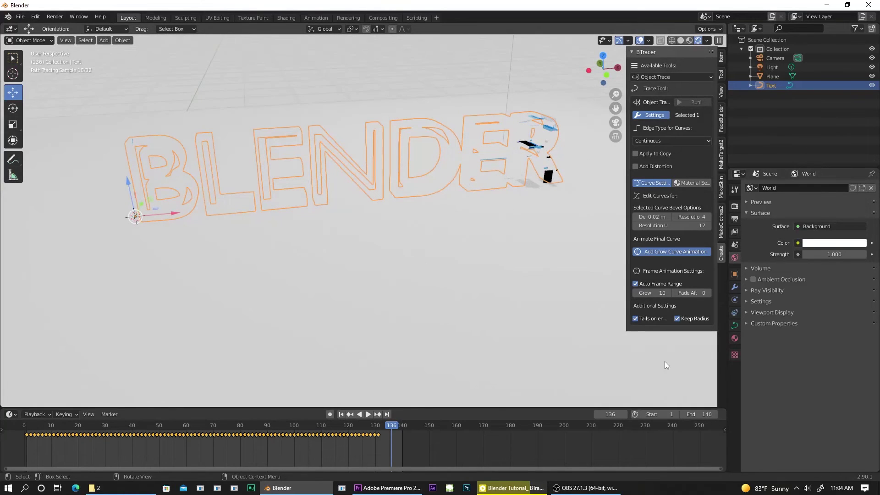
click(370, 228)
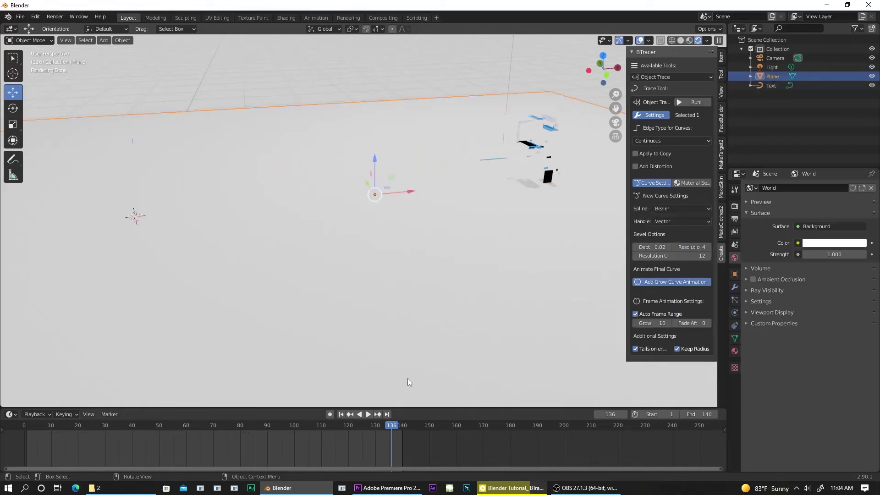
- Play the animation and orbit the rendered view as the blue letters grow
click(370, 414)
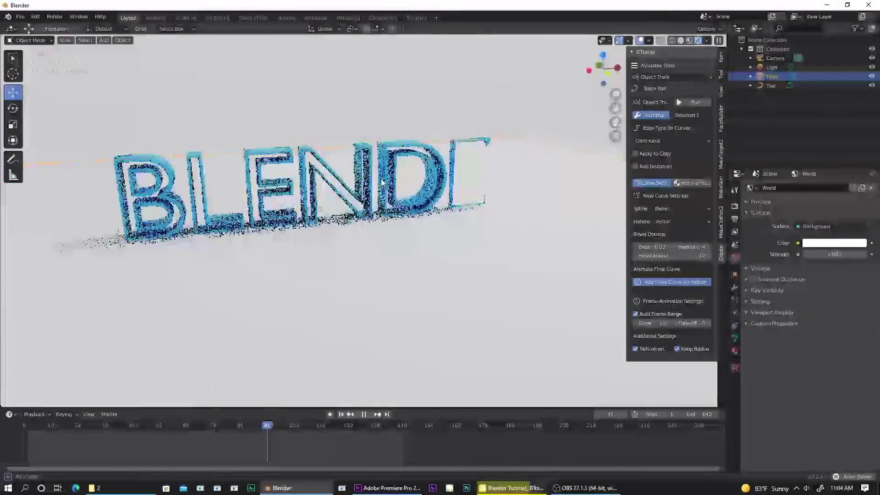
middle_drag(373, 182, 488, 167)
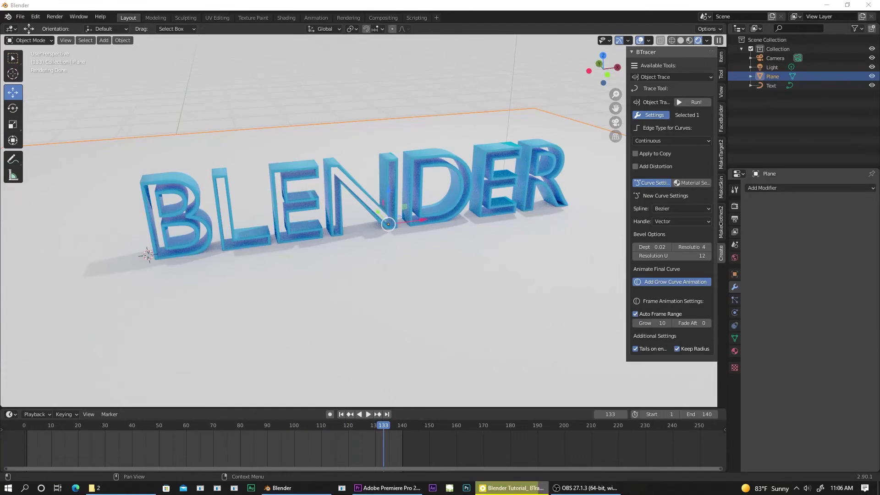
- Add an EdgeSplit modifier to the Plane, then replay the animation from frame 1
click(804, 191)
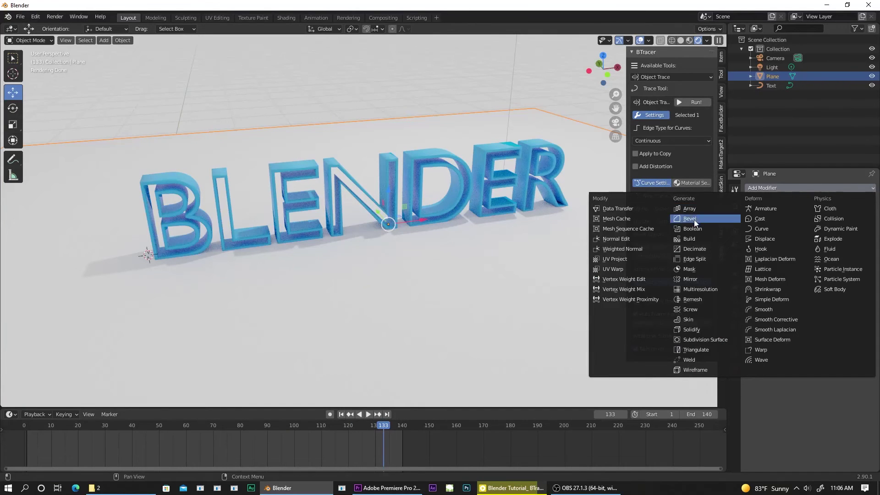
click(721, 258)
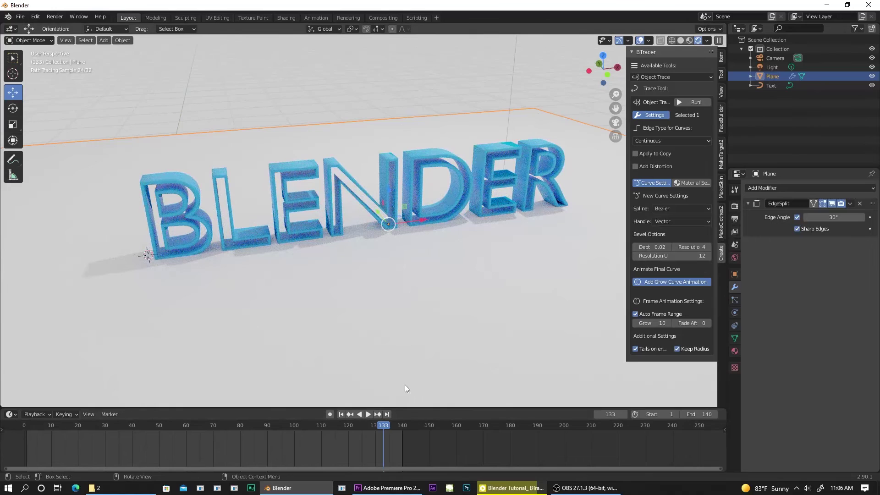
click(342, 415)
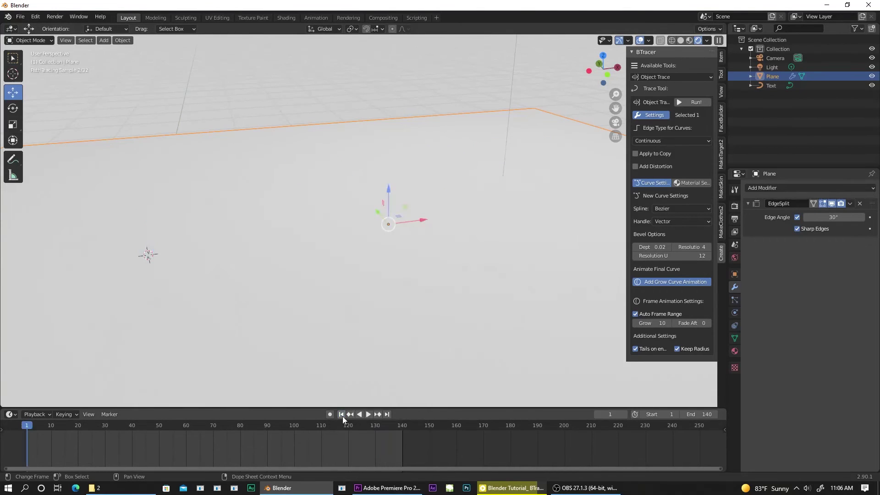
click(368, 414)
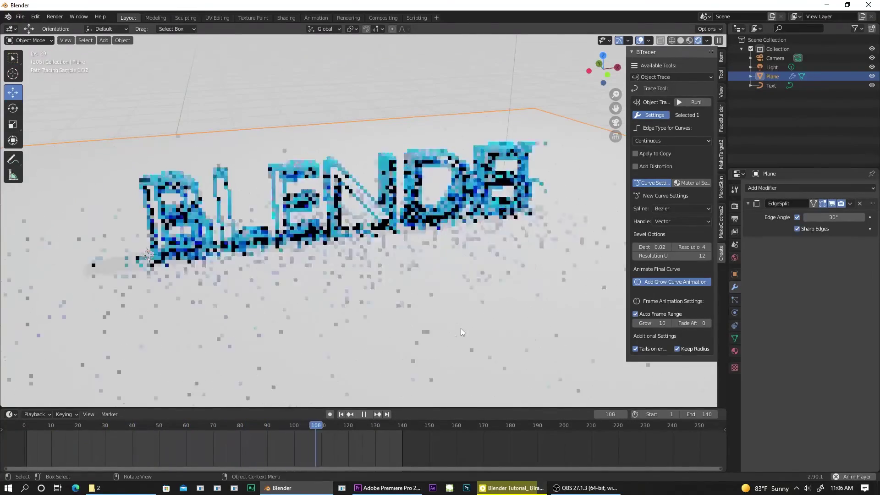
key(space)
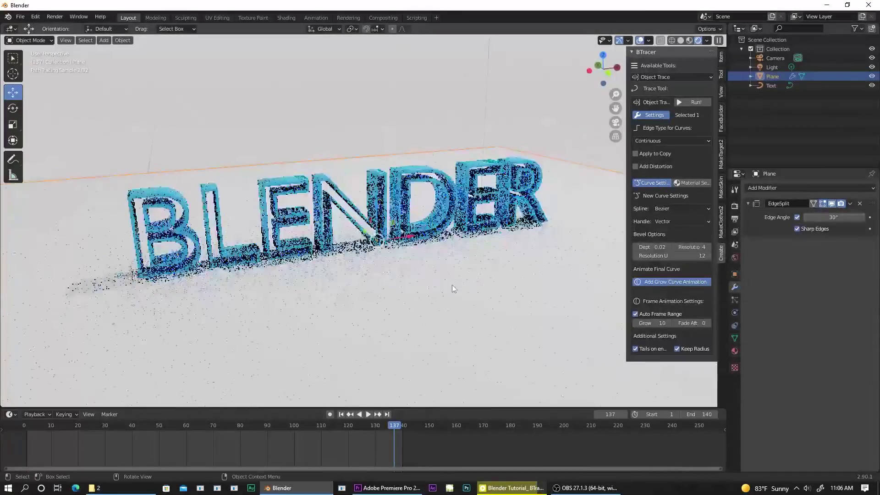
- View through the camera and adjust its Z rotation and location to fill the frame
click(616, 122)
click(775, 57)
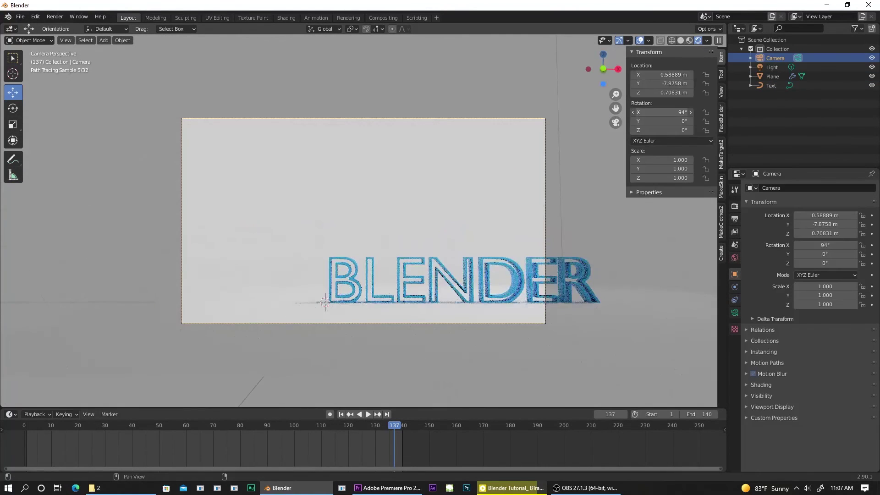
drag(660, 121, 662, 130)
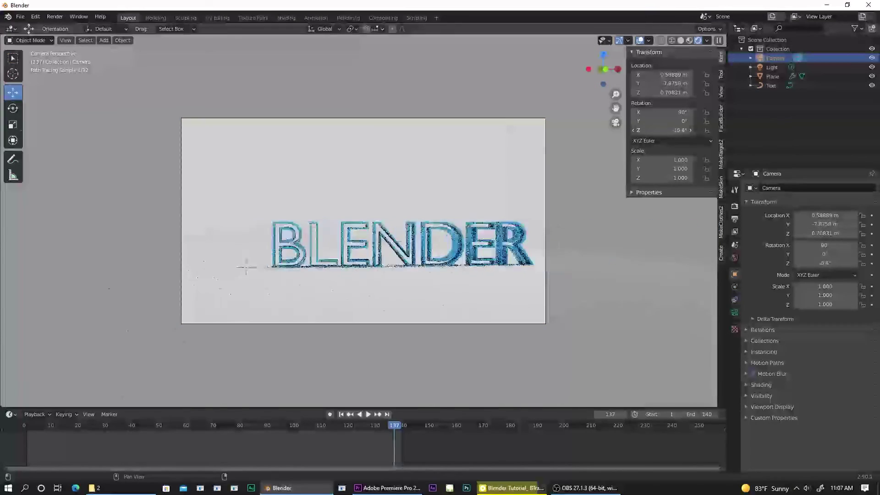
shift+middle_drag(663, 130, 625, 148)
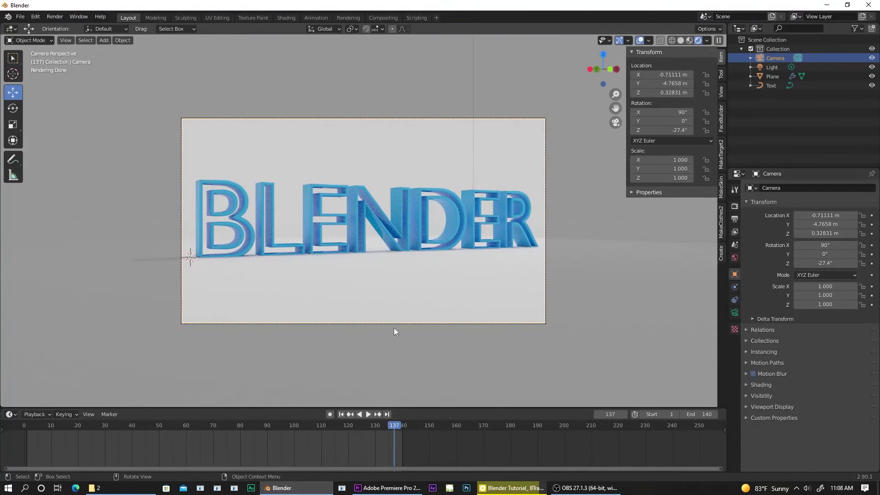
- Replay the grow animation from the start through the camera
click(341, 414)
key(space)
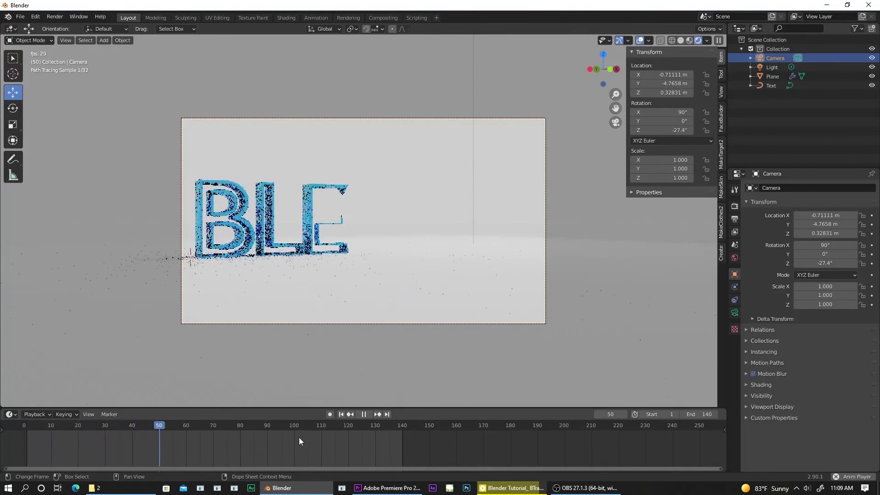
key(space)
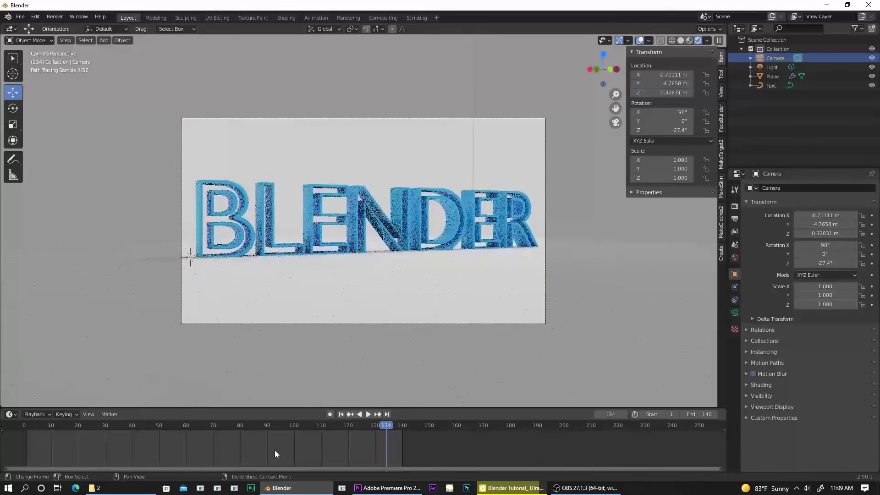
- Set the render output path to a newly created E:\New 5\ folder
click(735, 232)
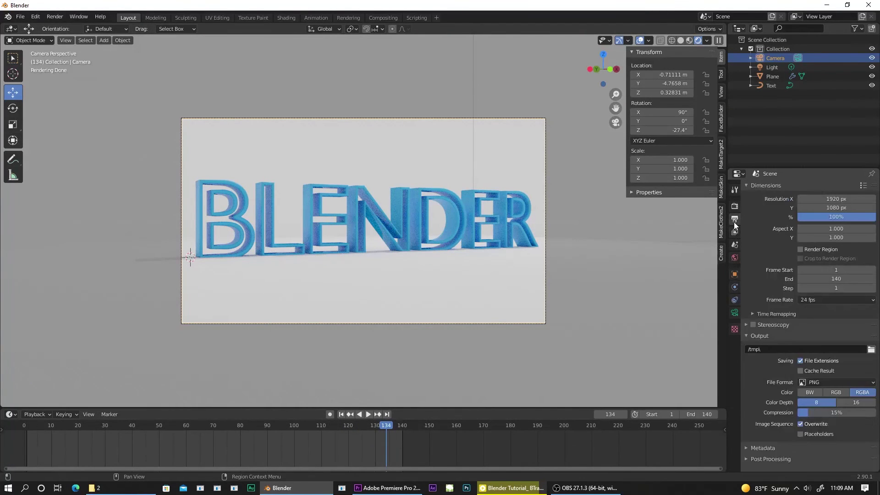
click(871, 349)
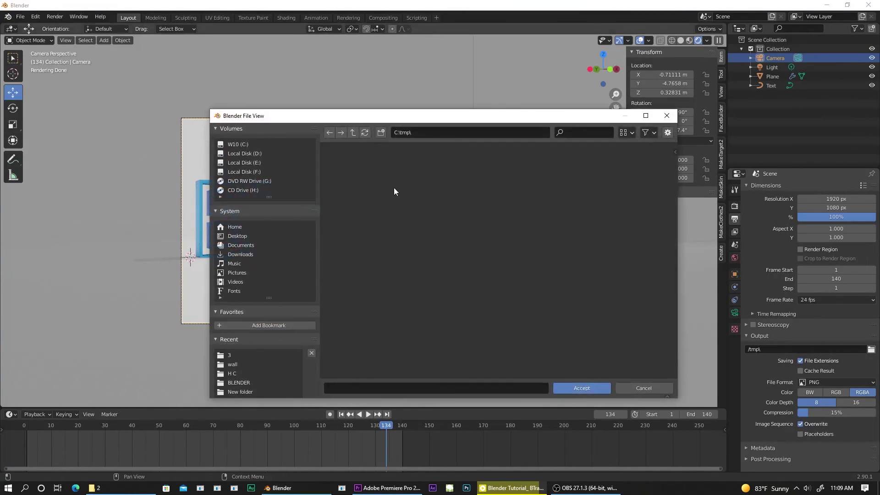
click(262, 162)
scroll(415, 250, down, 4)
scroll(425, 304, down, 3)
scroll(424, 315, down, 2)
right_click(502, 321)
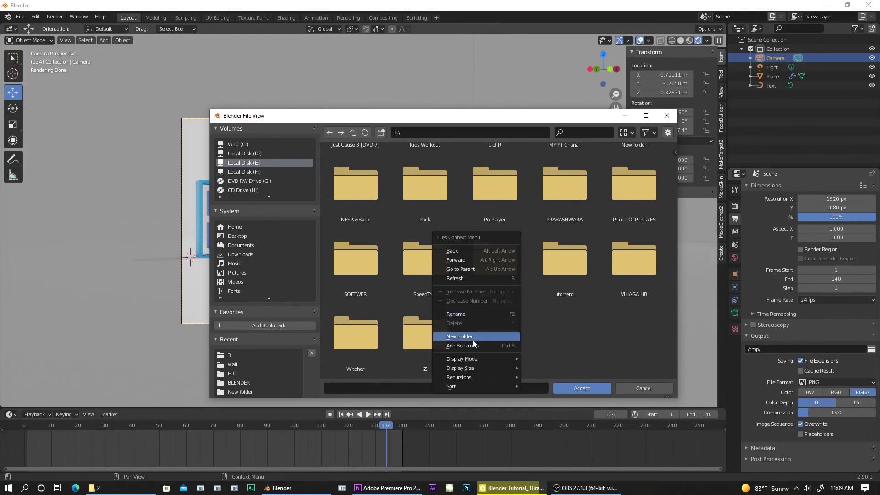
click(465, 336)
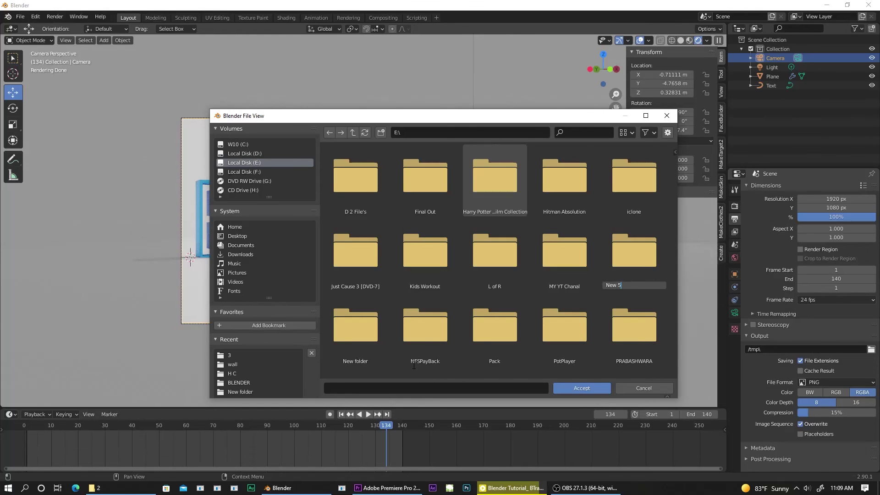
key(Return)
double_click(642, 263)
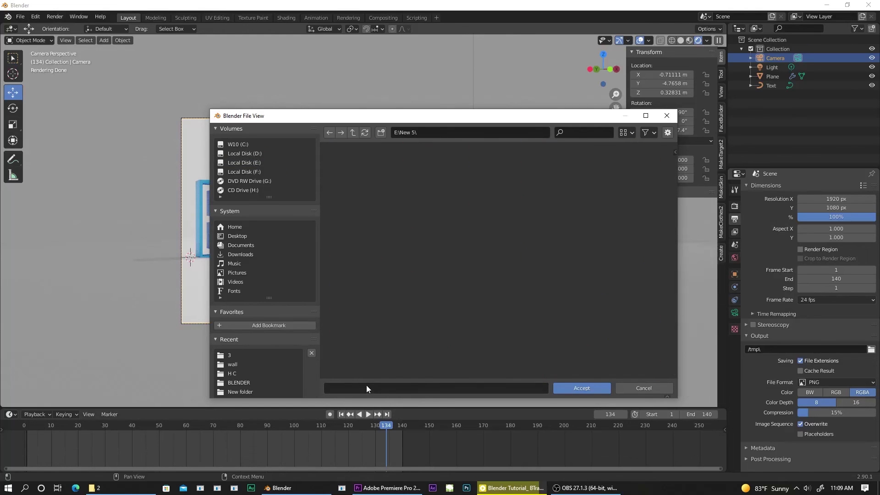
click(573, 388)
- Set the output file format to FFmpeg video with an MPEG-4 container
click(830, 382)
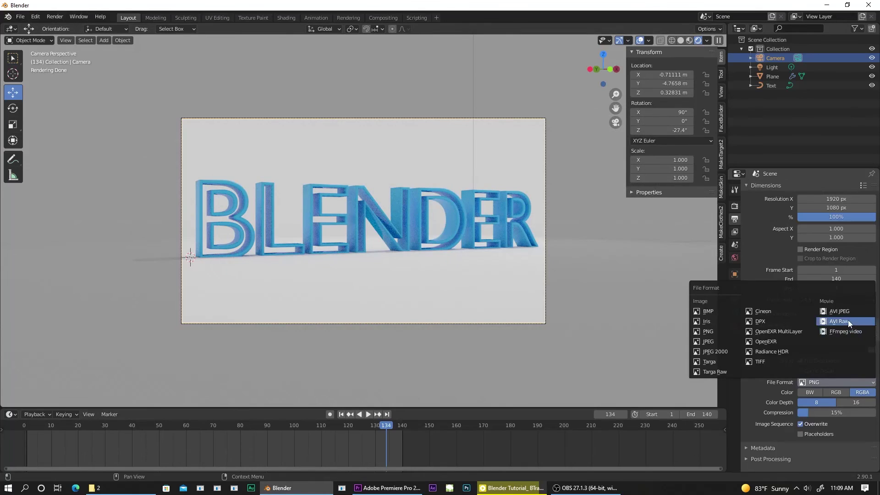
click(840, 332)
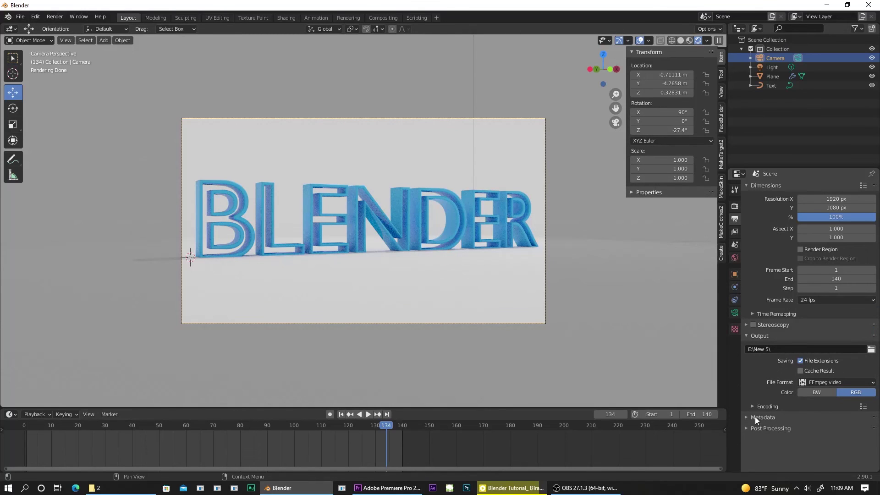
click(761, 407)
scroll(762, 412, down, 2)
click(851, 384)
click(815, 352)
scroll(787, 410, down, 2)
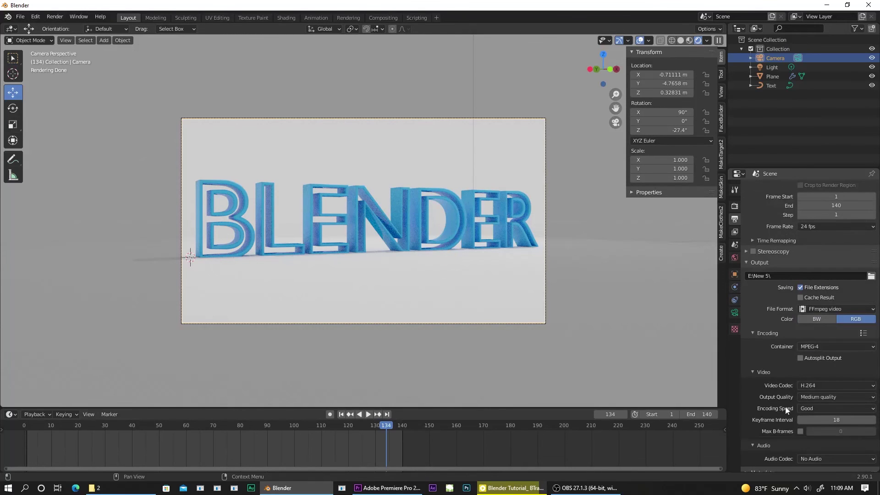
scroll(787, 395, down, 1)
scroll(787, 398, up, 2)
scroll(778, 397, up, 2)
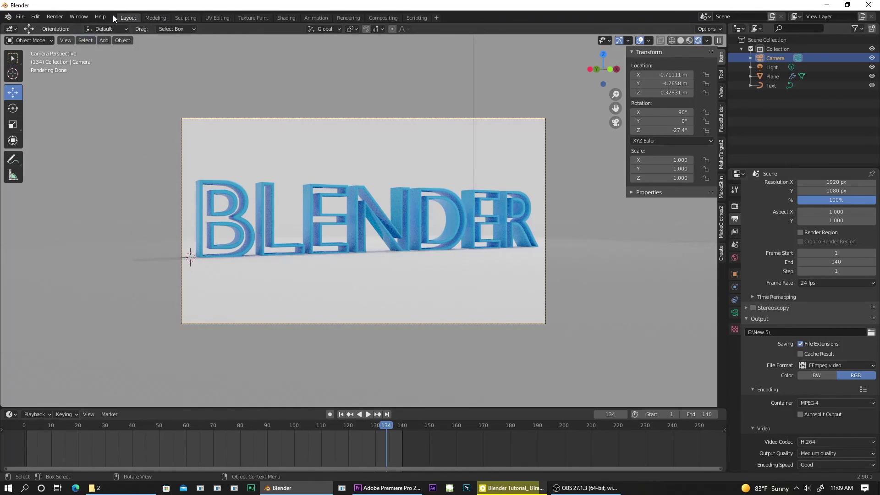
click(55, 16)
- Render the full animation to the video using Render Animation
click(61, 37)
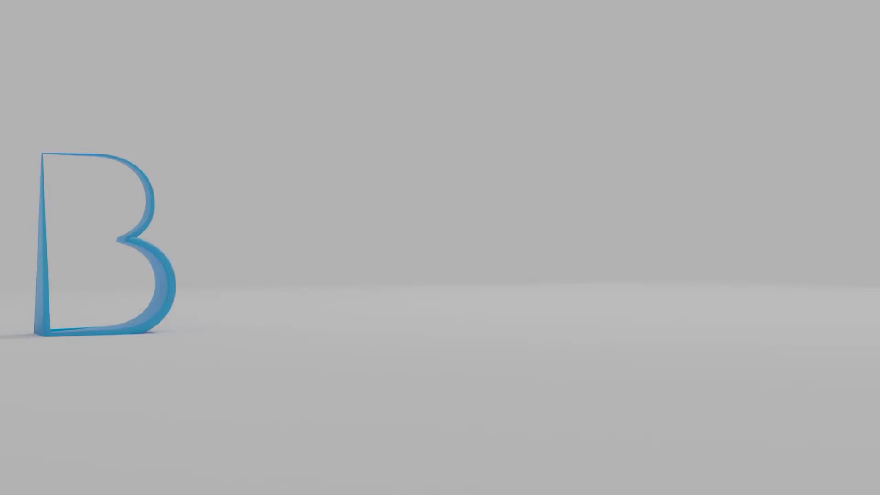